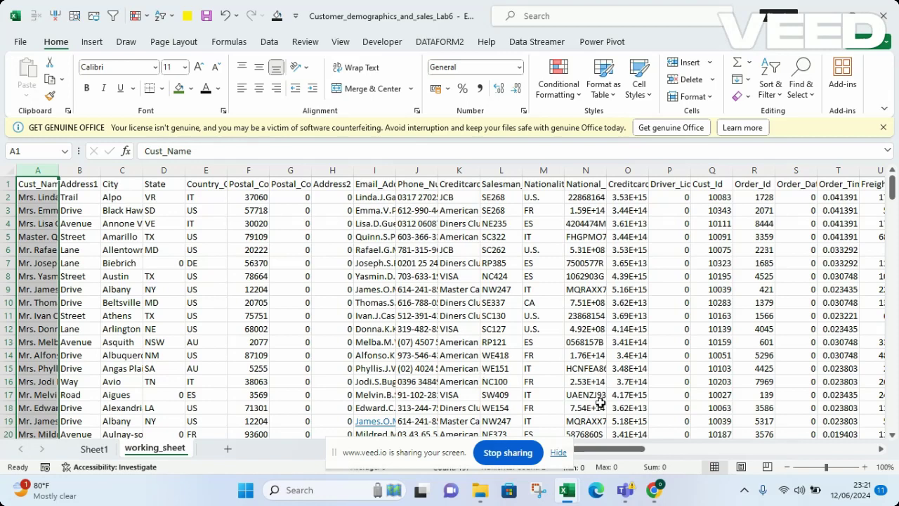
# Dismiss the screen-sharing notice and page through the customer rows, returning to the top
pyautogui.click(559, 454)
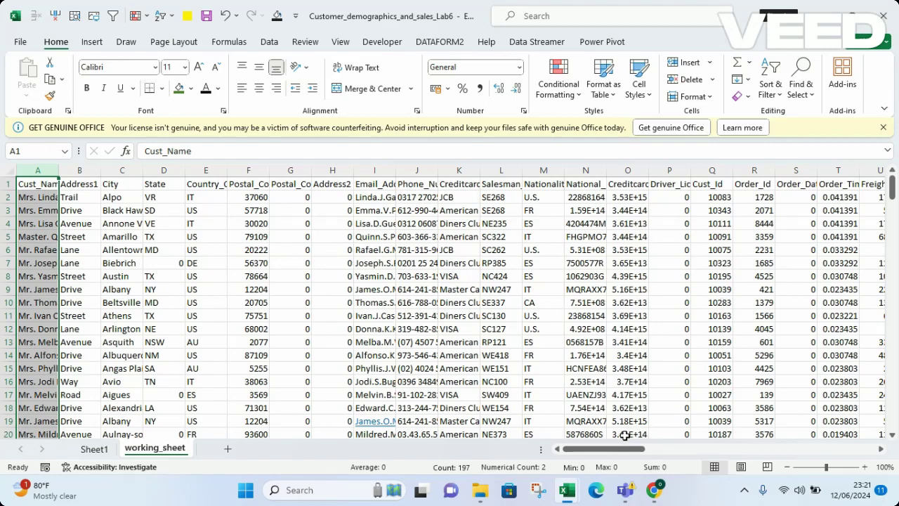
pyautogui.moveTo(581, 453); pyautogui.dragTo(559, 472)
pyautogui.moveTo(891, 184)
pyautogui.mouseDown()
pyautogui.moveTo(892, 355)
pyautogui.moveTo(887, 179)
pyautogui.mouseUp()
pyautogui.press('pagedown')
pyautogui.press('pagedown')
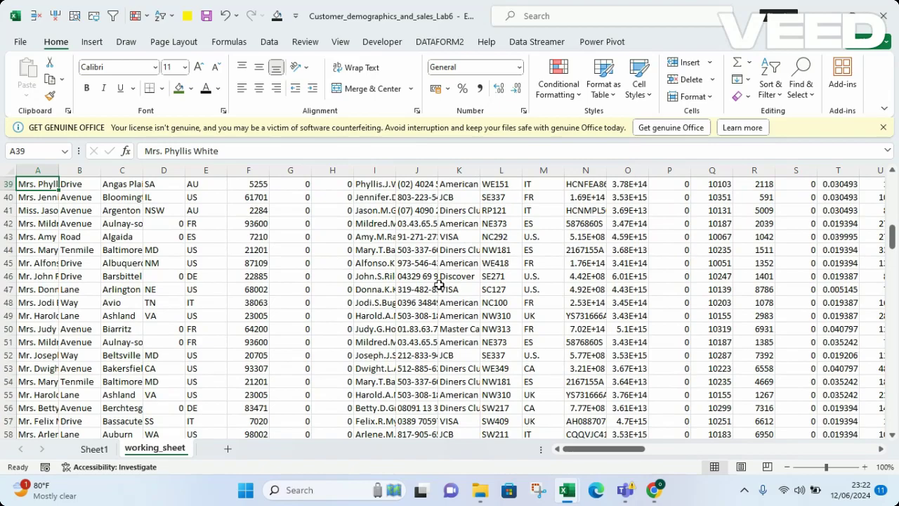
pyautogui.press('pagedown')
pyautogui.press('pagedown')
pyautogui.press('pagedown')
pyautogui.press('pagedown')
pyautogui.press('pagedown')
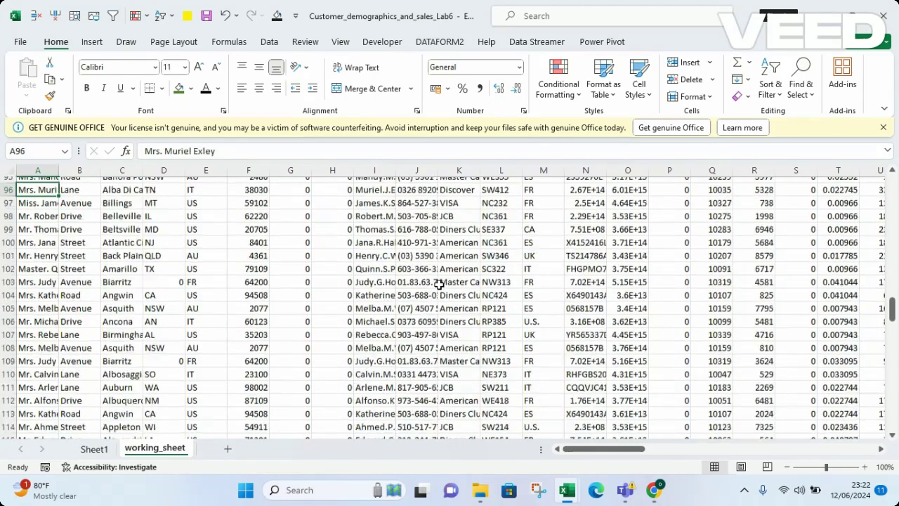
pyautogui.press('pagedown')
pyautogui.press('pagedown')
pyautogui.press('pagedown')
pyautogui.press('pagedown')
pyautogui.press('pagedown')
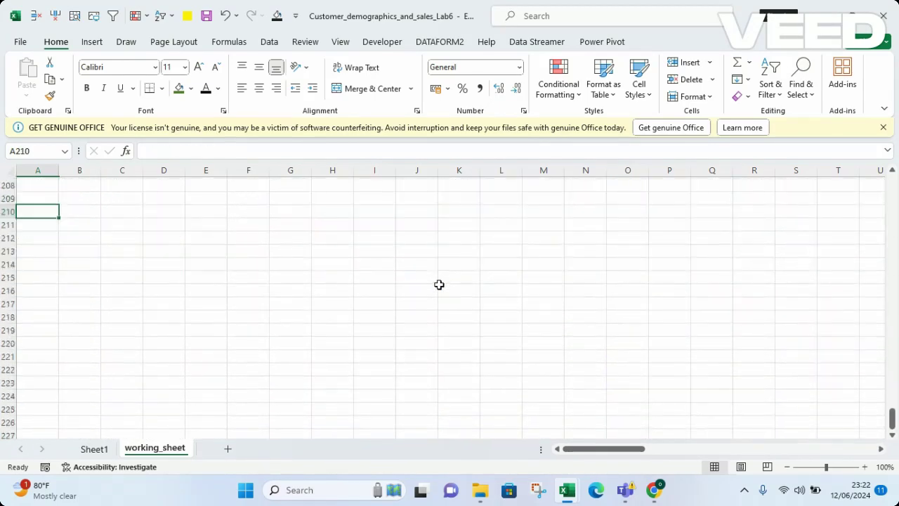
pyautogui.press('pageup')
pyautogui.press('pageup')
pyautogui.press('pageup')
pyautogui.press('pageup')
pyautogui.press('pageup')
pyautogui.press('pageup')
pyautogui.press('pageup')
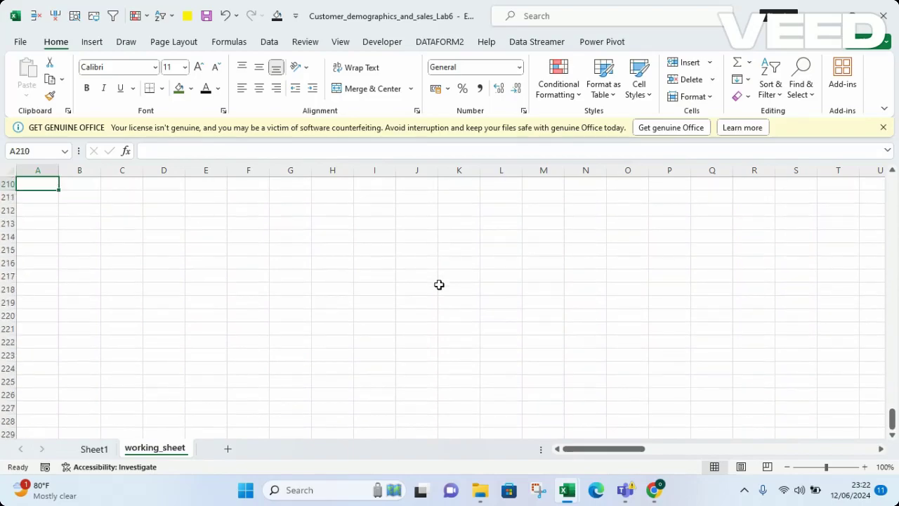
pyautogui.press('pageup')
pyautogui.press('pageup')
pyautogui.press('pageup')
pyautogui.press('pageup')
pyautogui.press('pageup')
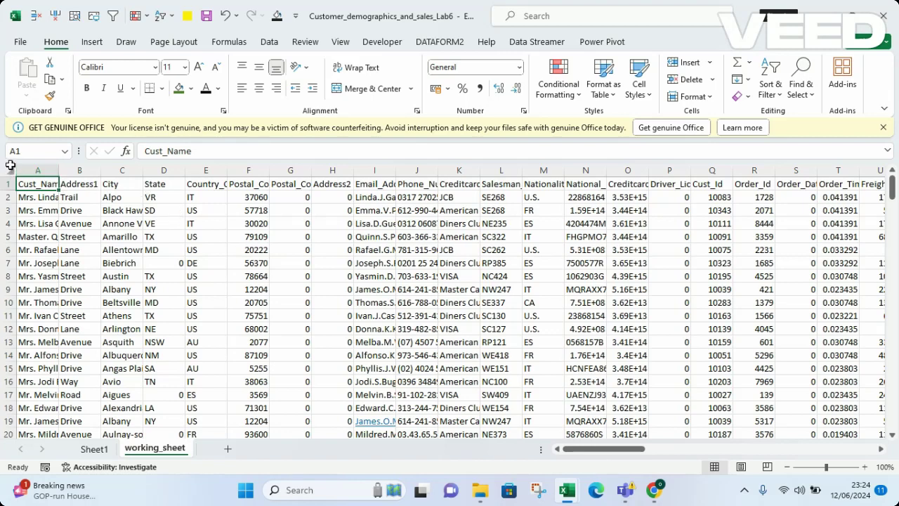
# Select the entire working_sheet and copy it
pyautogui.click(10, 167)
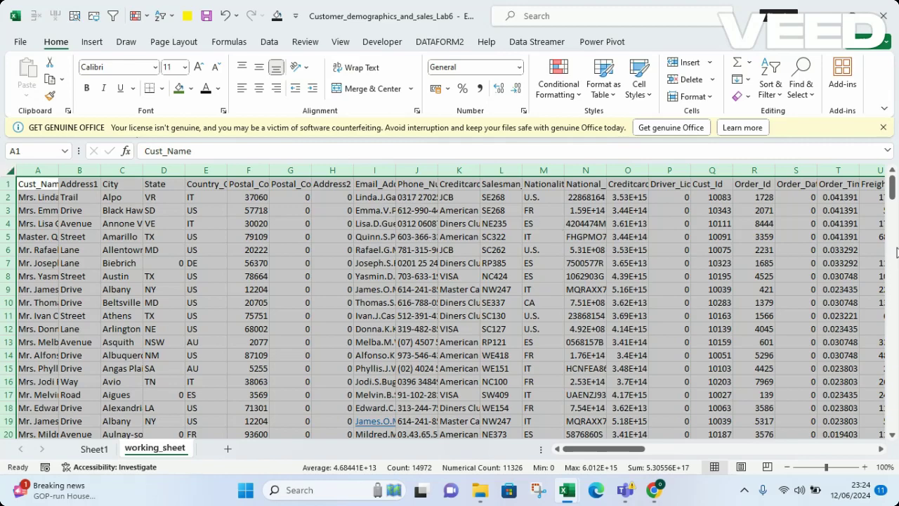
pyautogui.moveTo(893, 184)
pyautogui.mouseDown()
pyautogui.moveTo(895, 414)
pyautogui.moveTo(894, 180)
pyautogui.mouseUp()
pyautogui.moveTo(603, 450); pyautogui.dragTo(576, 462)
pyautogui.rightClick(161, 202)
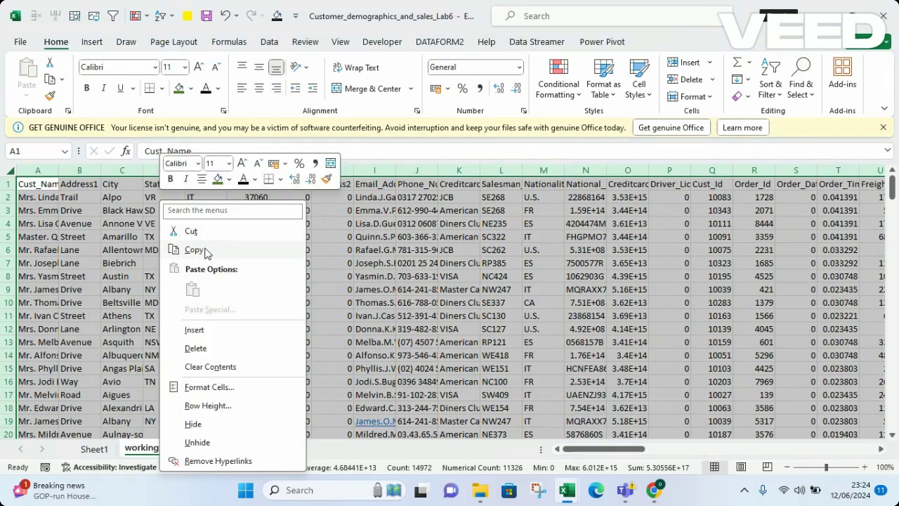
pyautogui.click(194, 251)
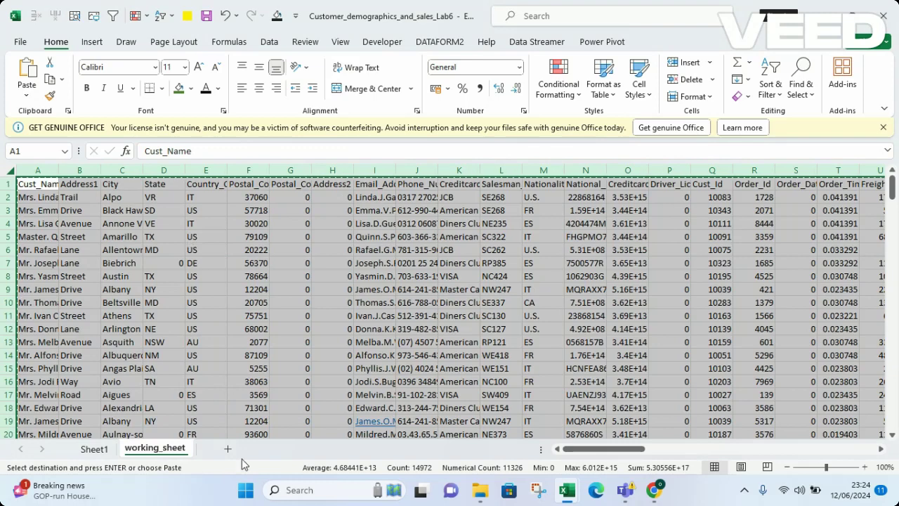
# Add a new worksheet and rename it 'BACK UP SHEET'
pyautogui.click(228, 450)
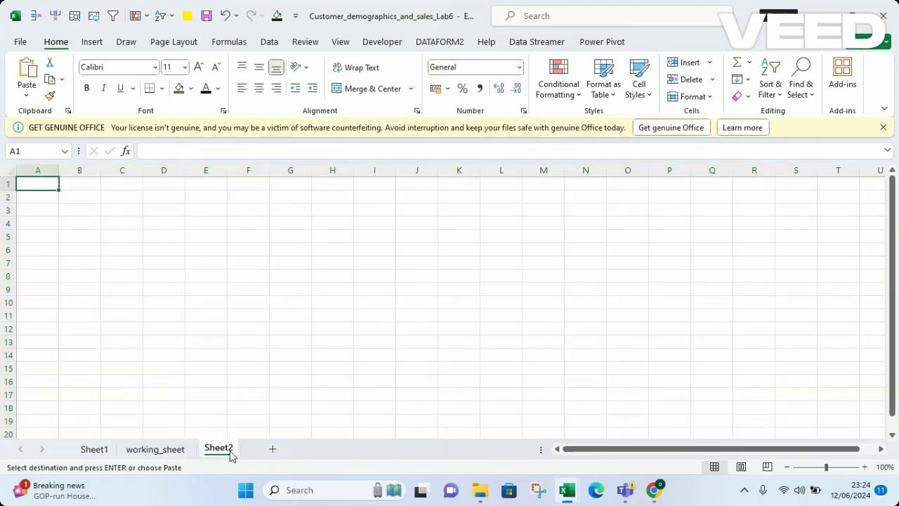
pyautogui.doubleClick(219, 449)
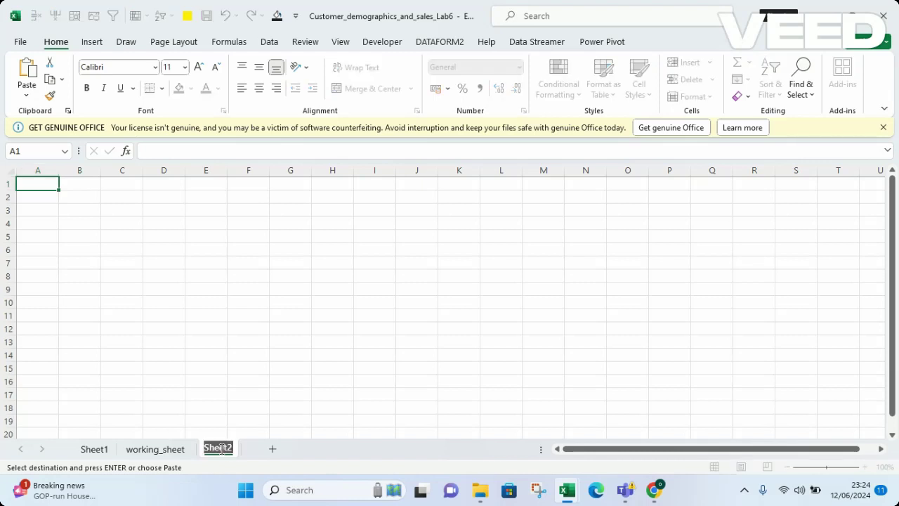
pyautogui.write('BACK U')
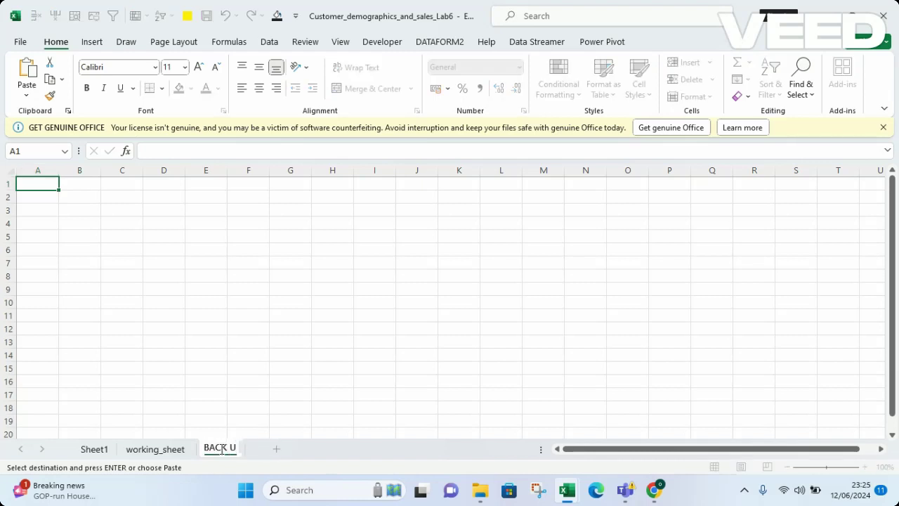
pyautogui.write('P SHEET')
pyautogui.press('Return')
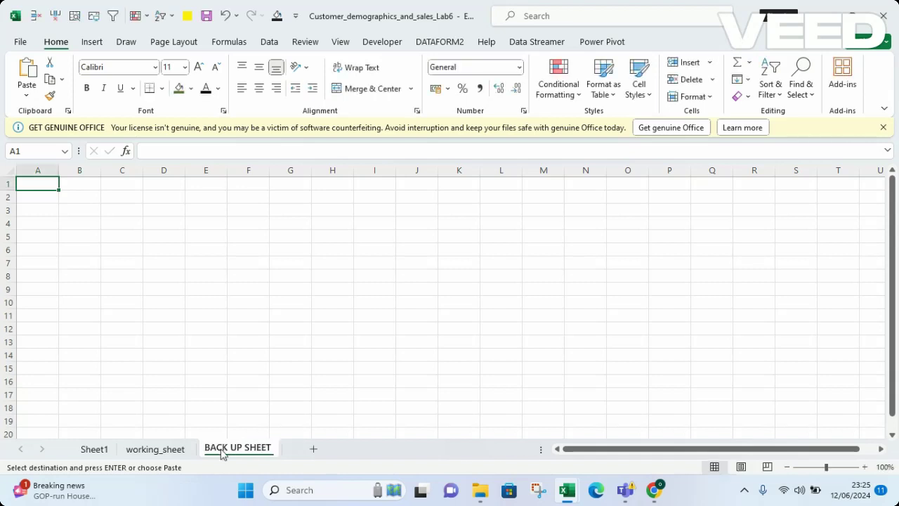
# Paste the copied customer table at A1 of BACK UP SHEET, save, and return to working_sheet
pyautogui.rightClick(34, 189)
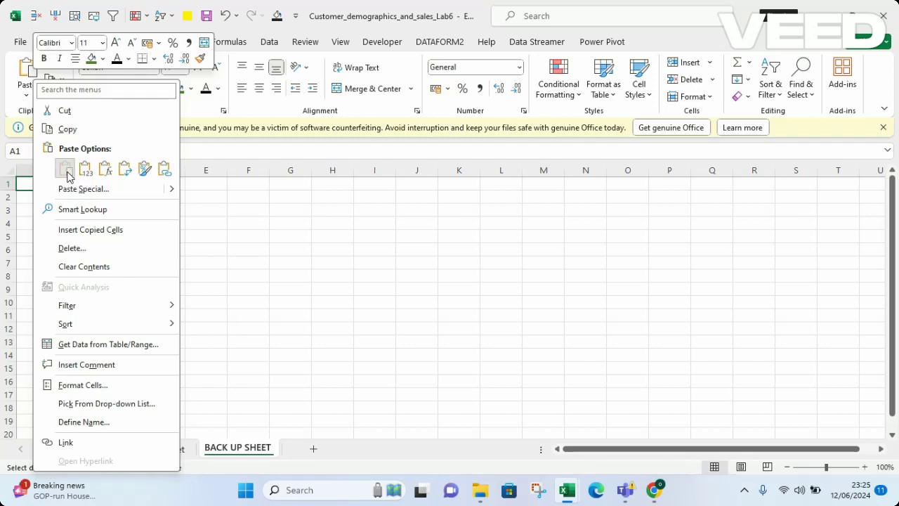
pyautogui.click(68, 175)
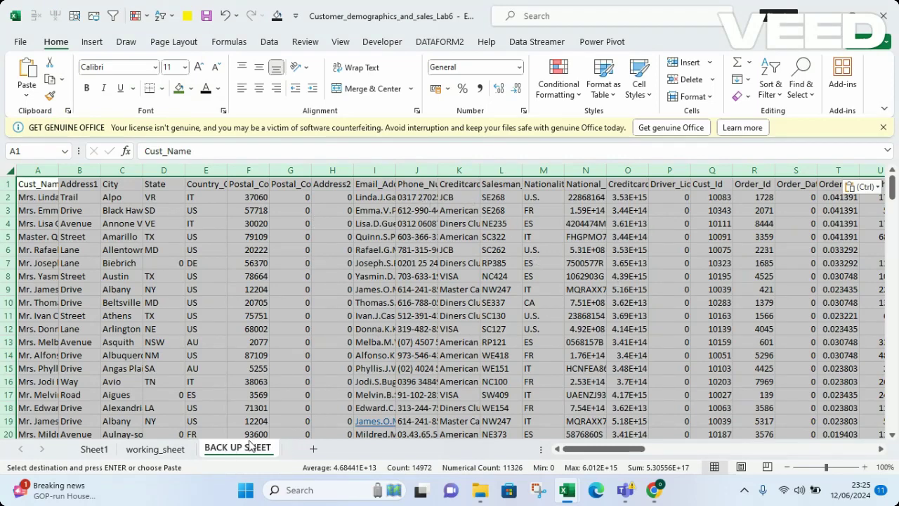
pyautogui.click(414, 329)
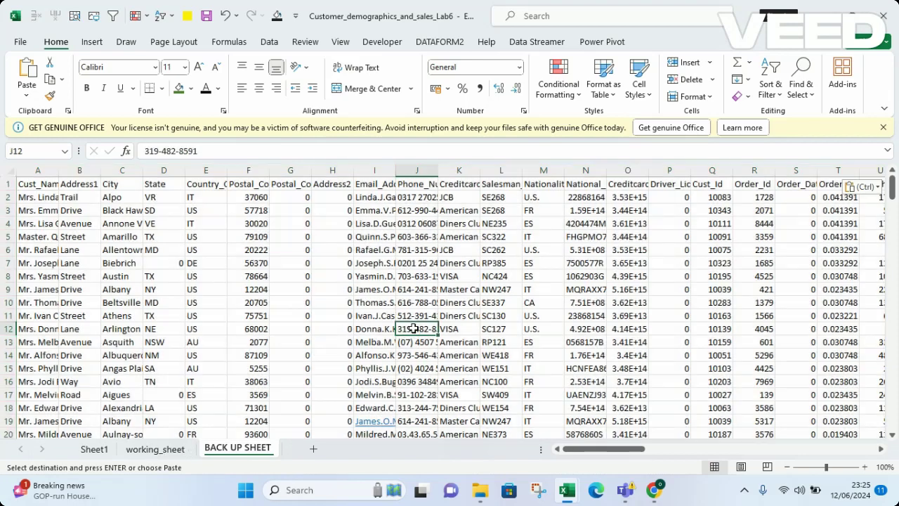
pyautogui.hotkey('ctrl', 's')
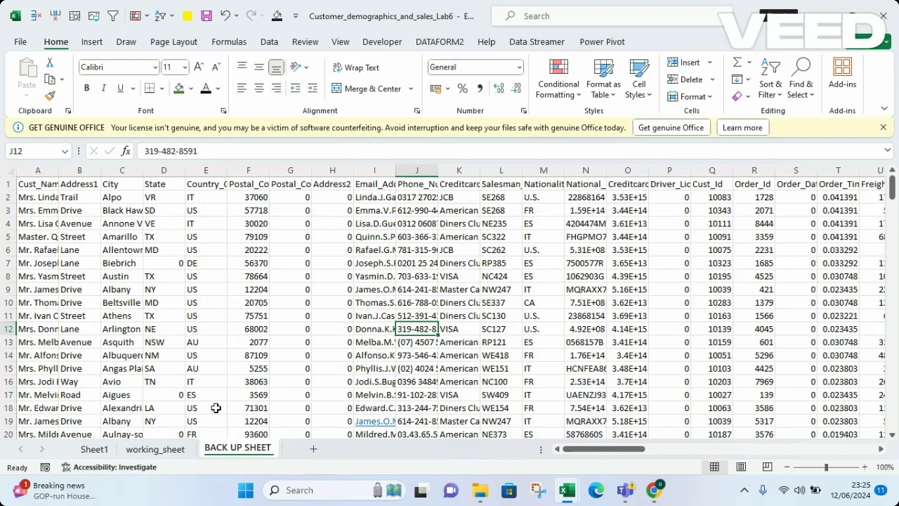
pyautogui.click(162, 448)
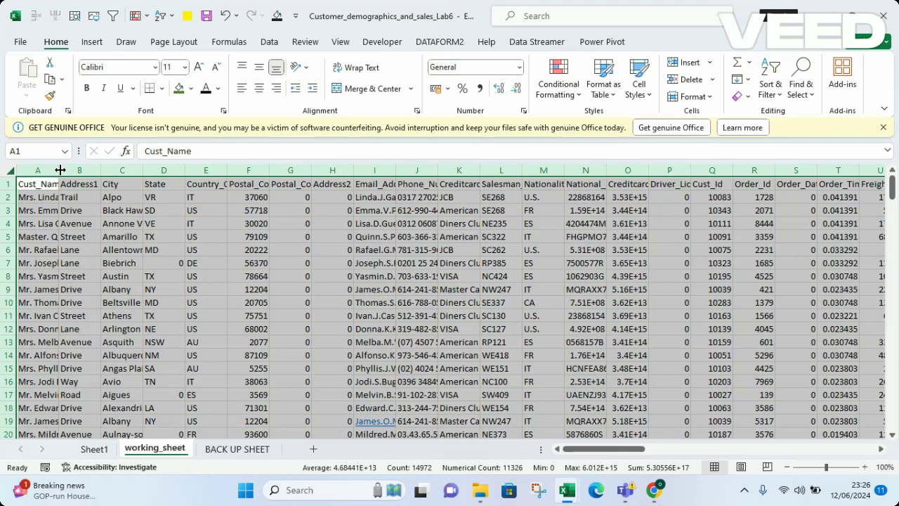
# AutoFit every working_sheet column so full names and e-mail addresses are readable
pyautogui.doubleClick(60, 170)
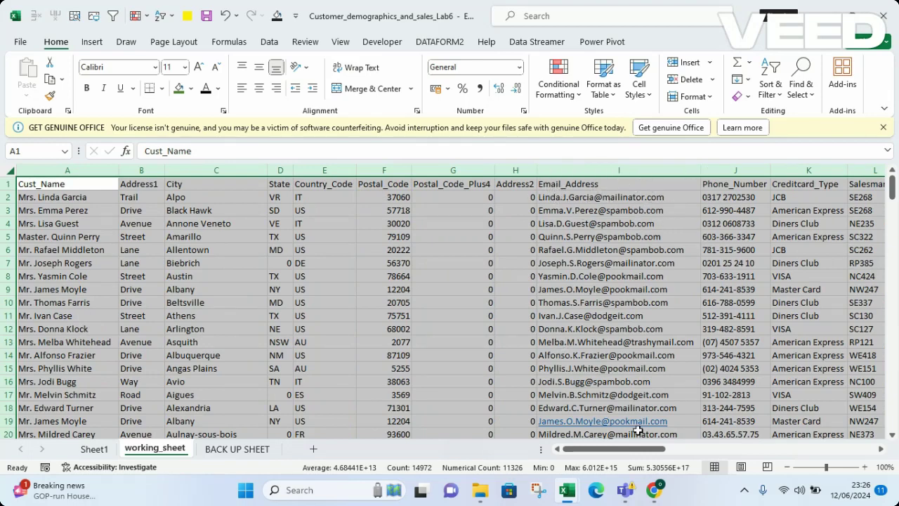
pyautogui.moveTo(615, 449); pyautogui.dragTo(646, 453)
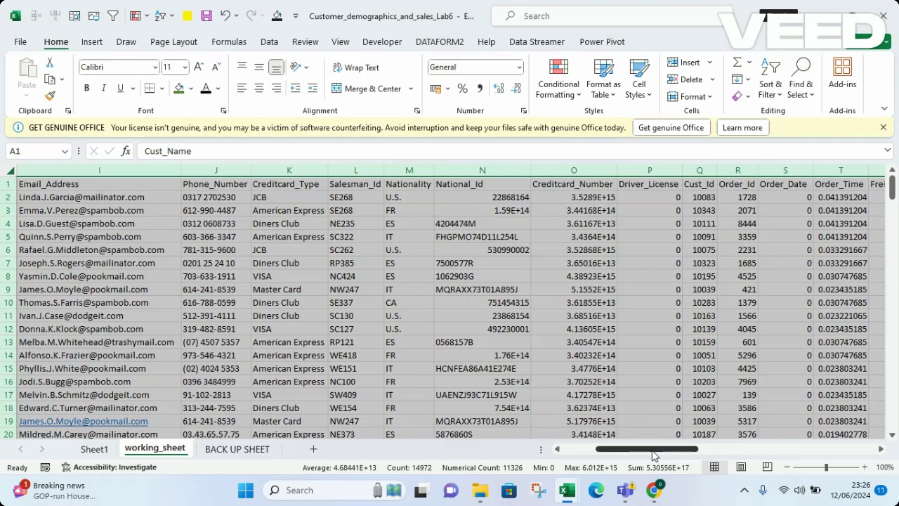
pyautogui.moveTo(653, 449); pyautogui.dragTo(620, 450)
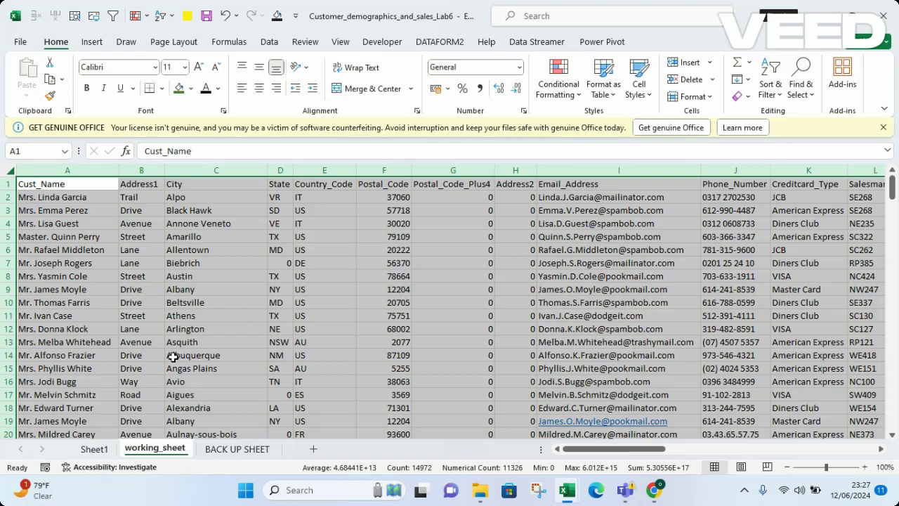
# Clear the whole-sheet selection and select only the Cust_Name column A
pyautogui.click(388, 293)
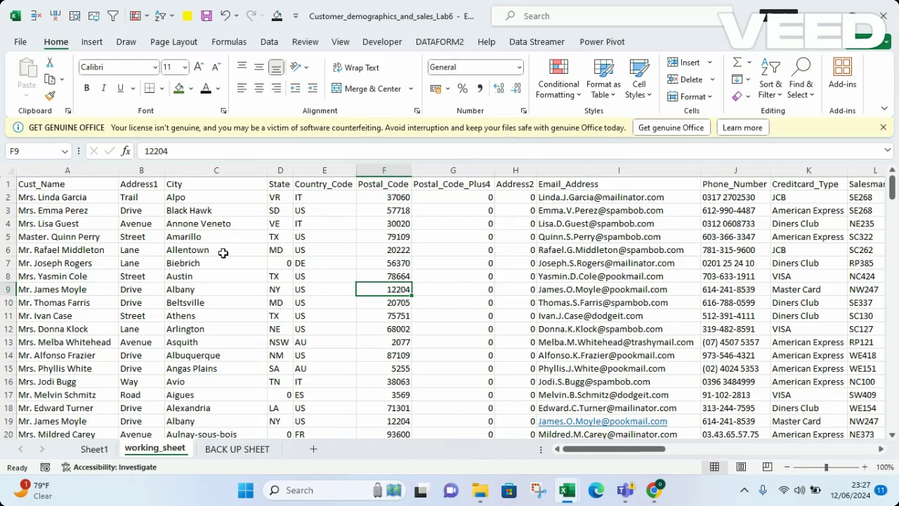
pyautogui.click(57, 169)
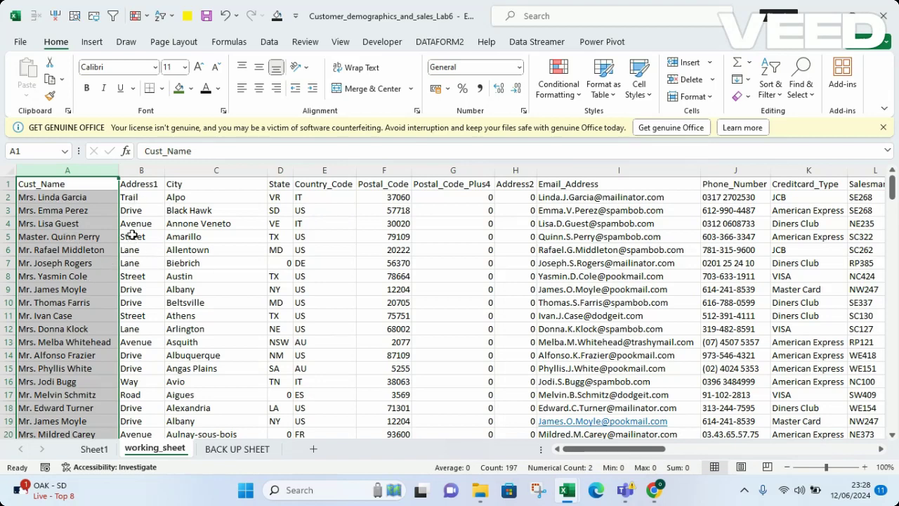
pyautogui.click(148, 170)
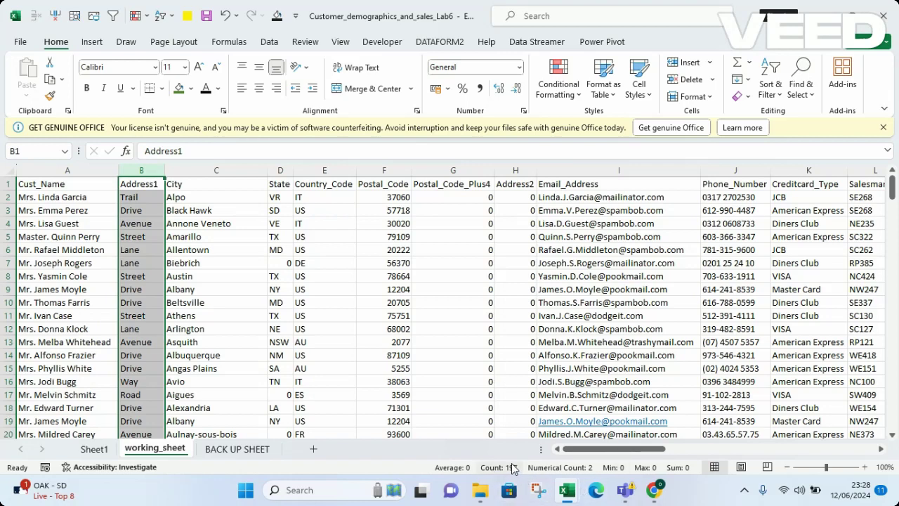
pyautogui.click(198, 170)
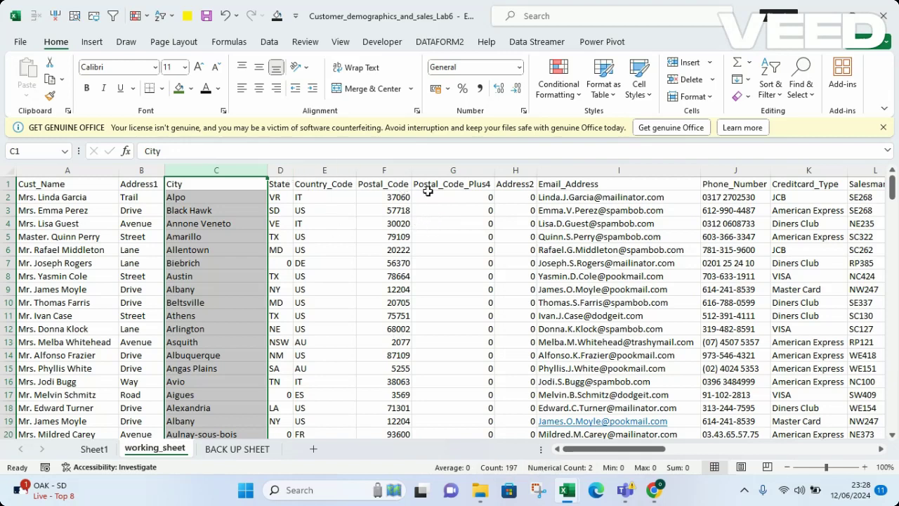
pyautogui.click(394, 170)
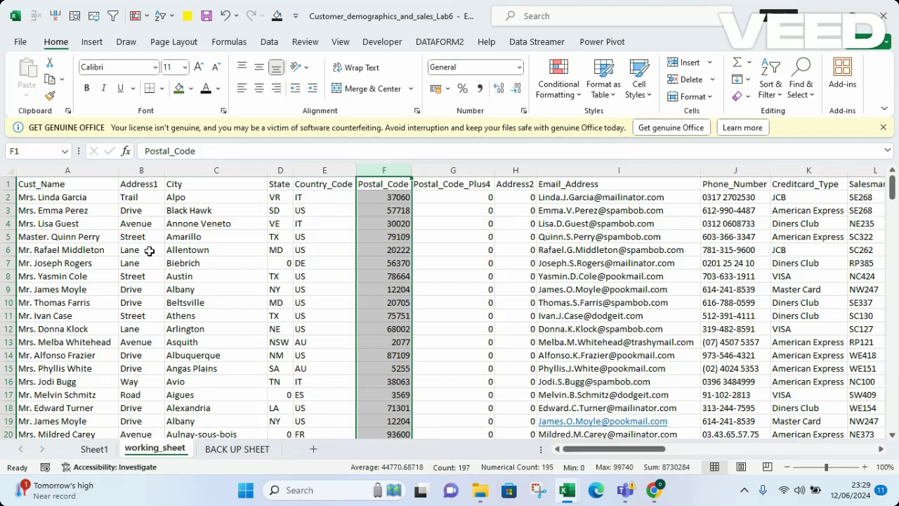
pyautogui.click(296, 276)
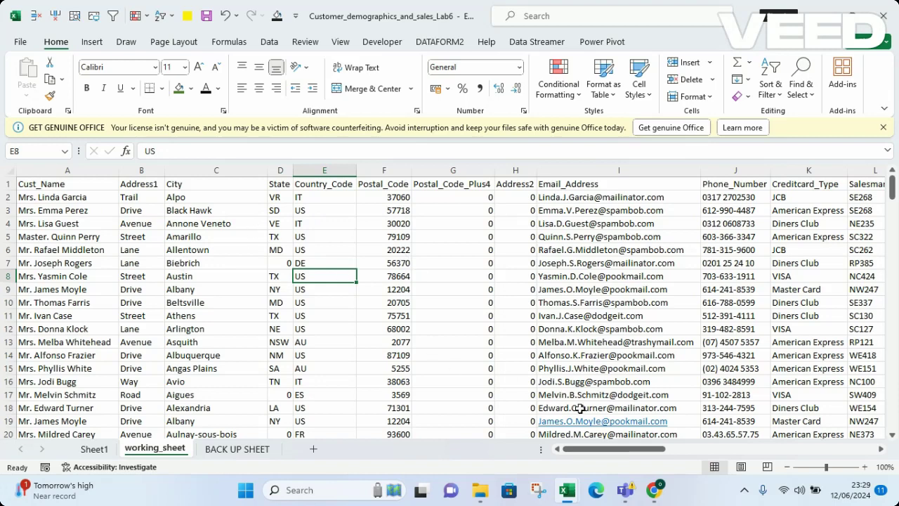
pyautogui.click(55, 184)
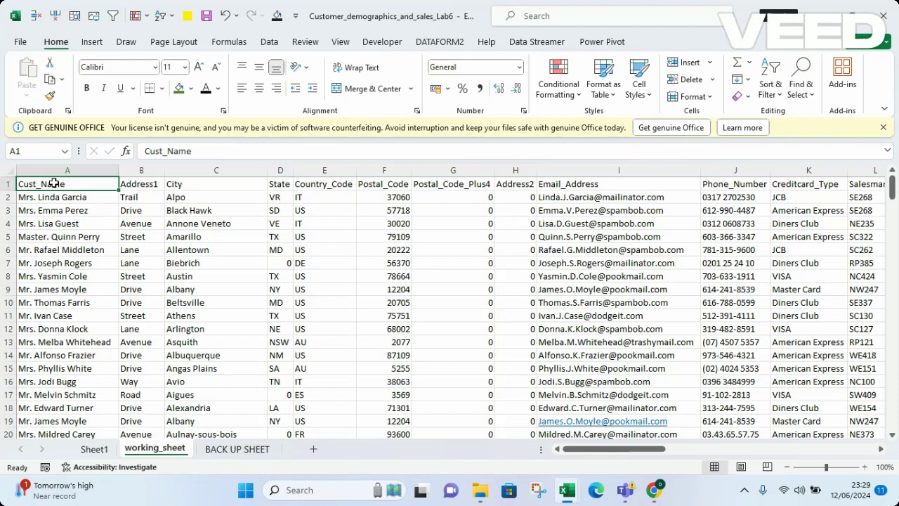
pyautogui.hotkey('ctrl', 'Down')
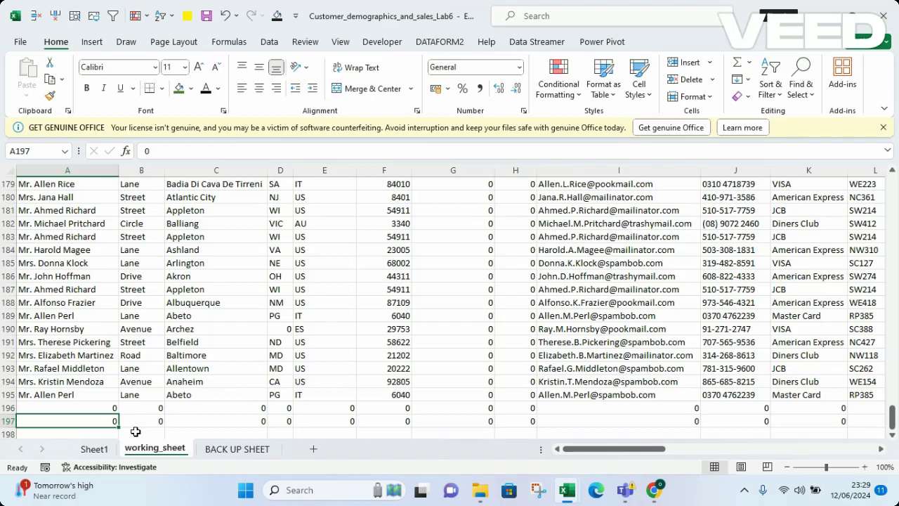
pyautogui.hotkey('ctrl', 'Home')
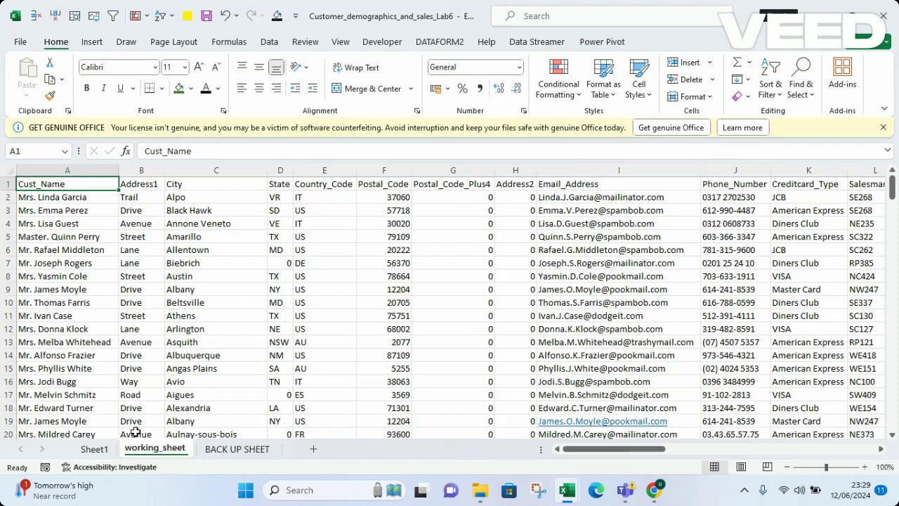
pyautogui.hotkey('ctrl', 'Right')
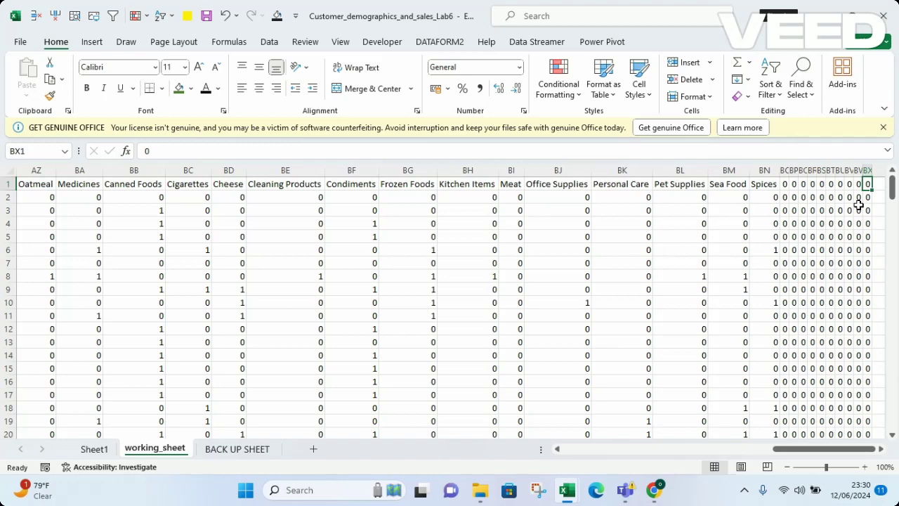
pyautogui.hotkey('ctrl', 'Home')
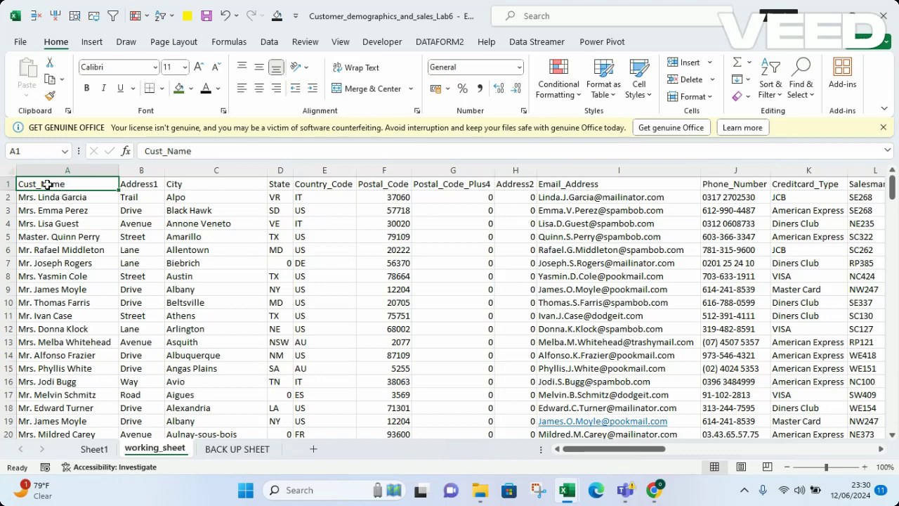
pyautogui.hotkey('ctrl', 'shift', 'End')
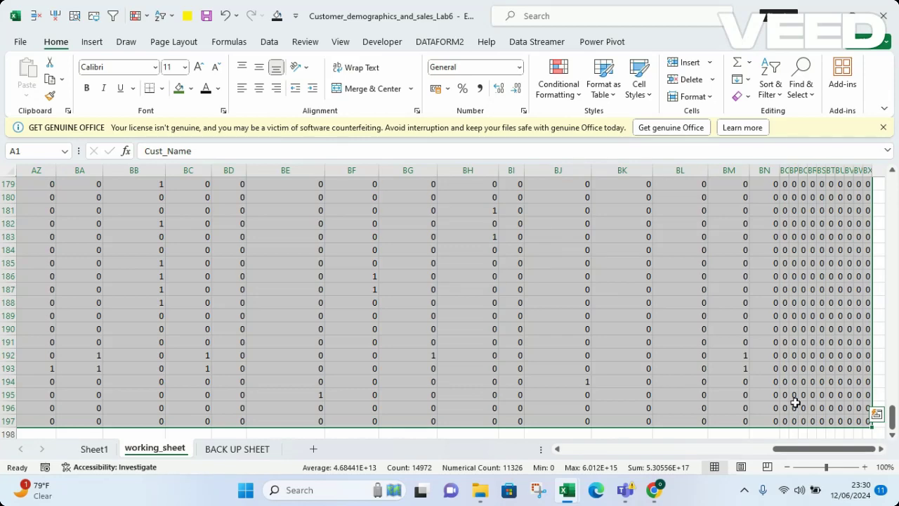
pyautogui.moveTo(893, 422); pyautogui.dragTo(878, 190)
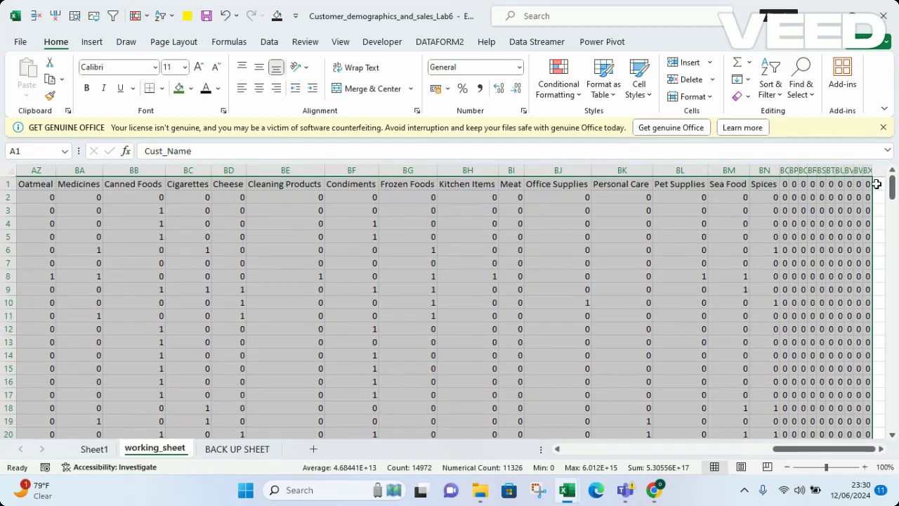
pyautogui.moveTo(819, 450); pyautogui.dragTo(419, 475)
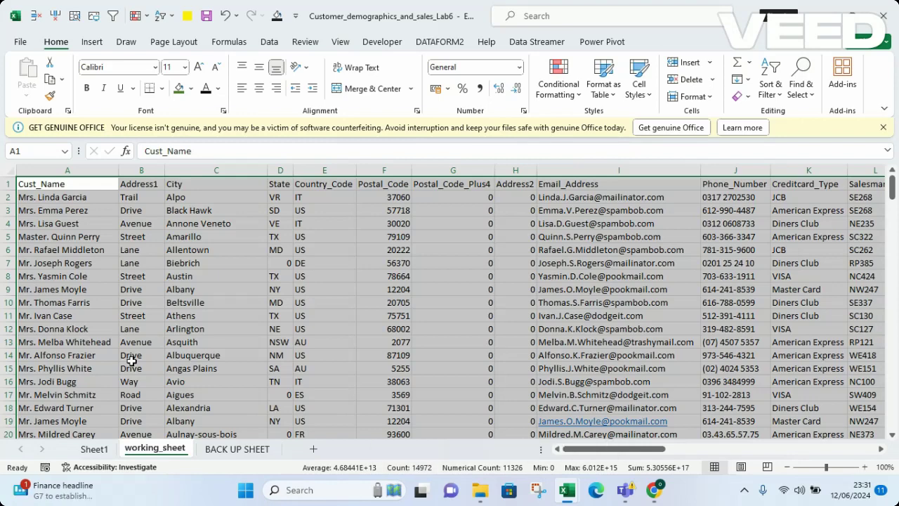
pyautogui.click(227, 330)
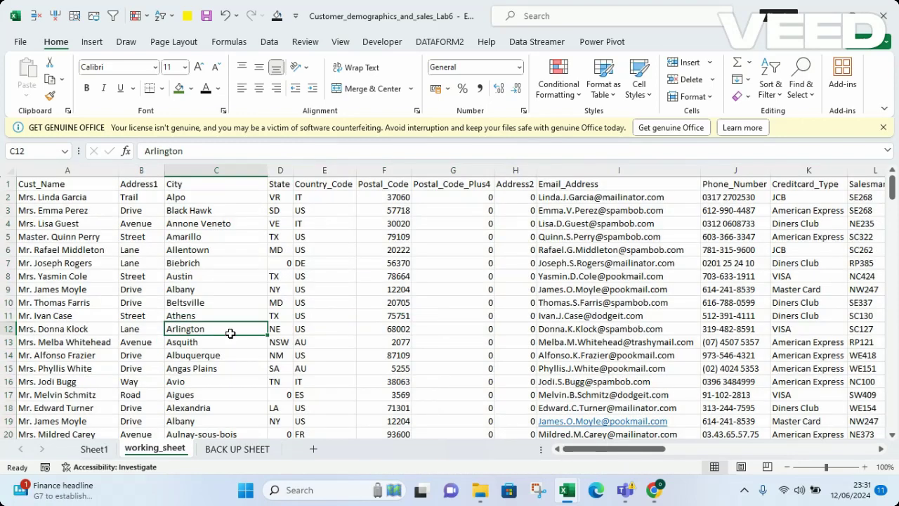
pyautogui.click(60, 186)
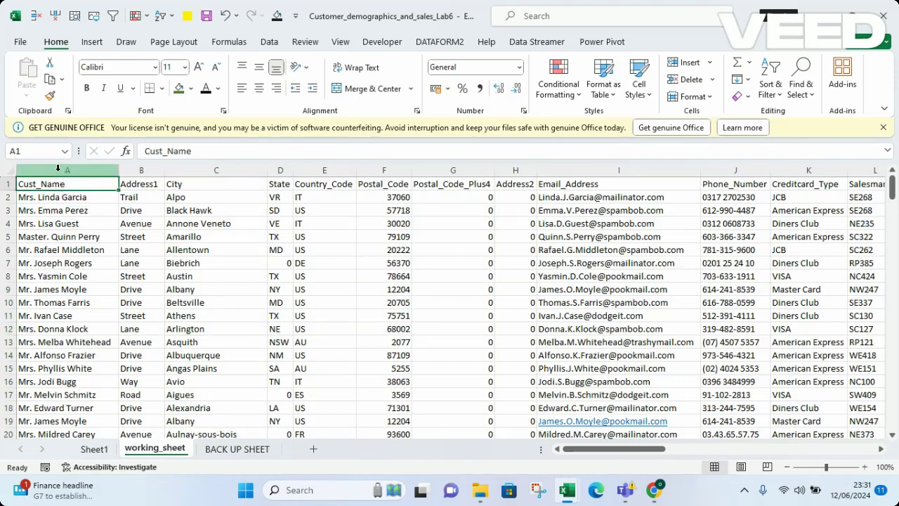
pyautogui.click(64, 170)
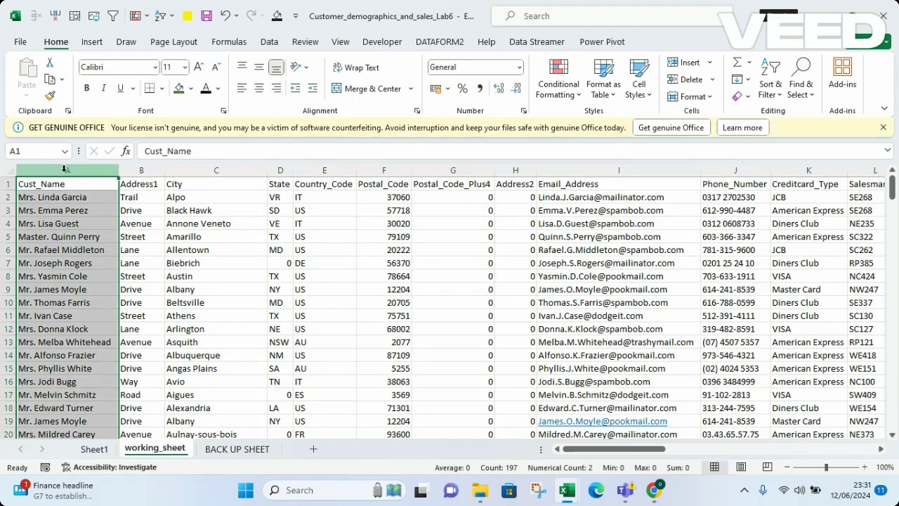
pyautogui.click(177, 223)
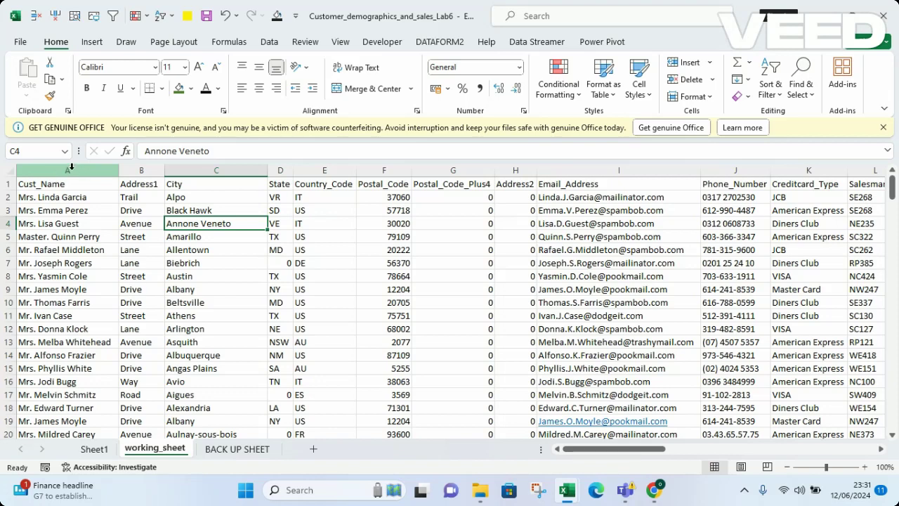
pyautogui.click(71, 170)
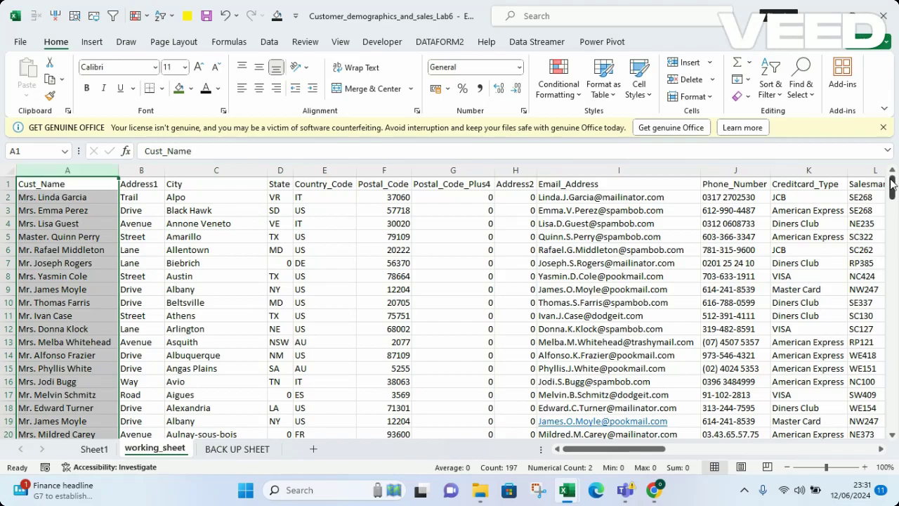
pyautogui.moveTo(892, 184); pyautogui.dragTo(892, 416)
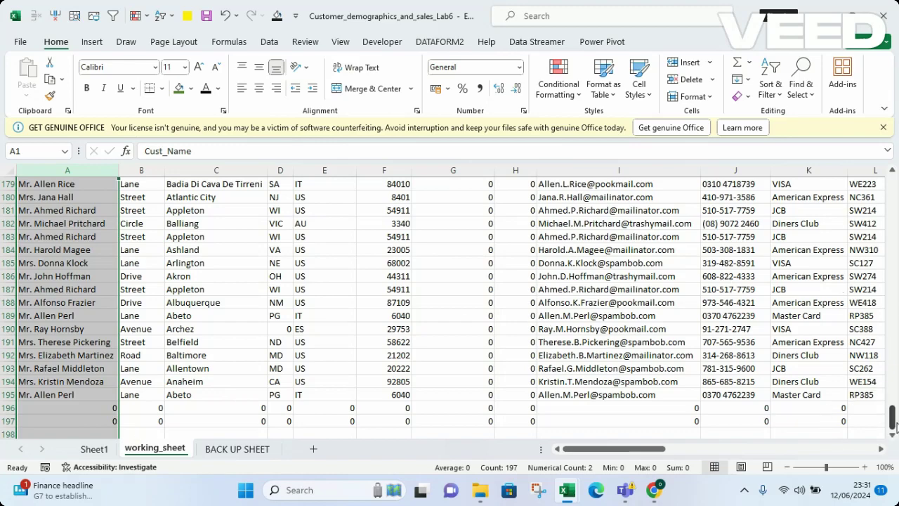
pyautogui.moveTo(892, 420); pyautogui.dragTo(897, 151)
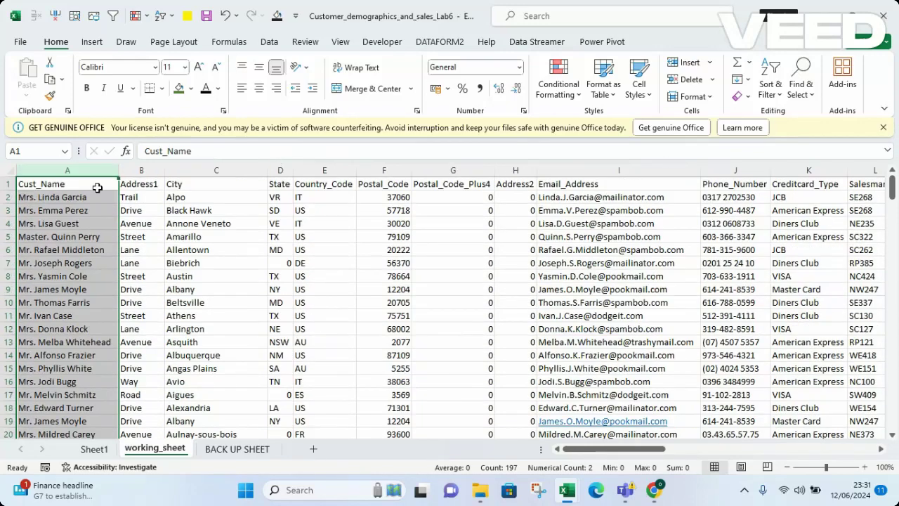
pyautogui.click(56, 189)
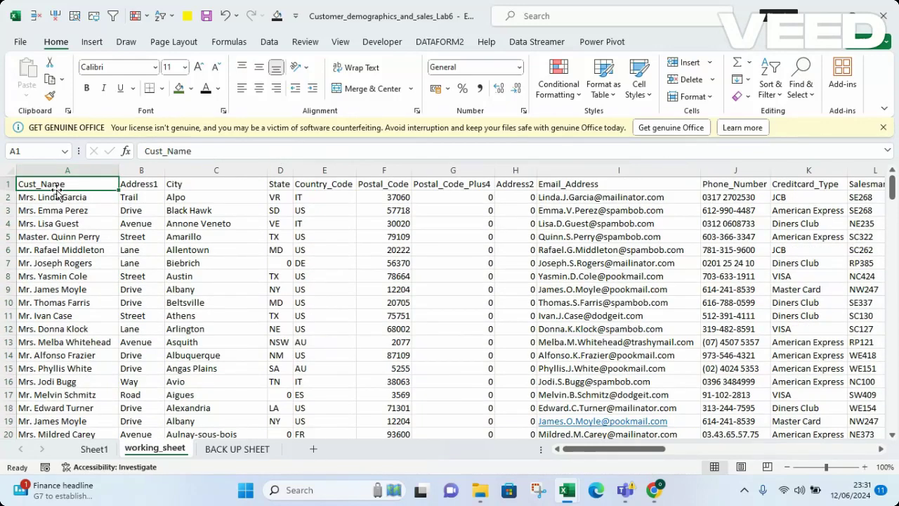
pyautogui.hotkey('ctrl', 'shift', 'Down')
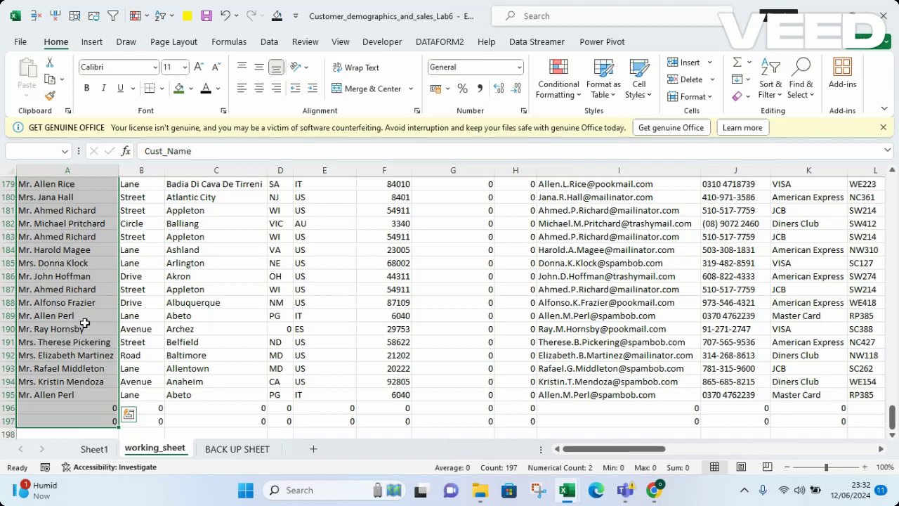
pyautogui.hotkey('shift', 'Right')
pyautogui.hotkey('shift', 'Right')
pyautogui.hotkey('shift', 'Right')
pyautogui.hotkey('shift', 'Right')
pyautogui.hotkey('shift', 'Right')
pyautogui.hotkey('shift', 'Right')
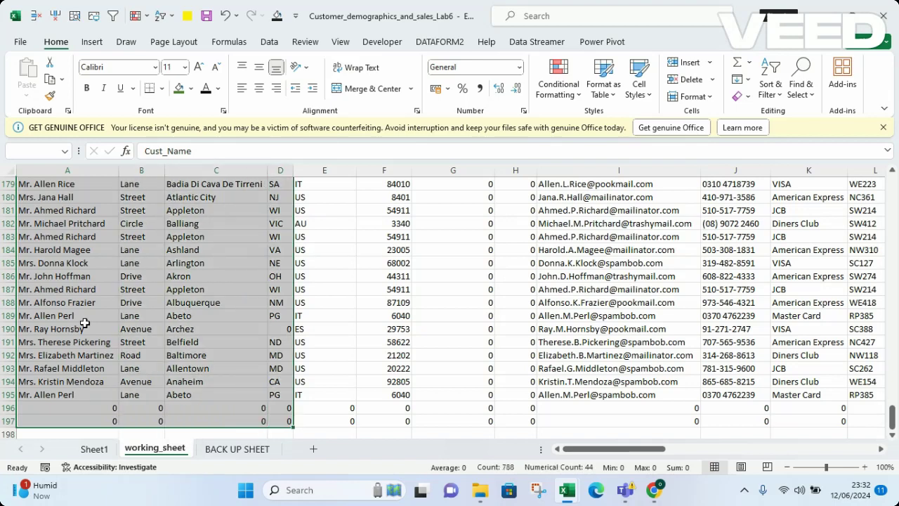
pyautogui.hotkey('shift', 'Right')
pyautogui.hotkey('shift', 'Right')
pyautogui.hotkey('shift', 'Right')
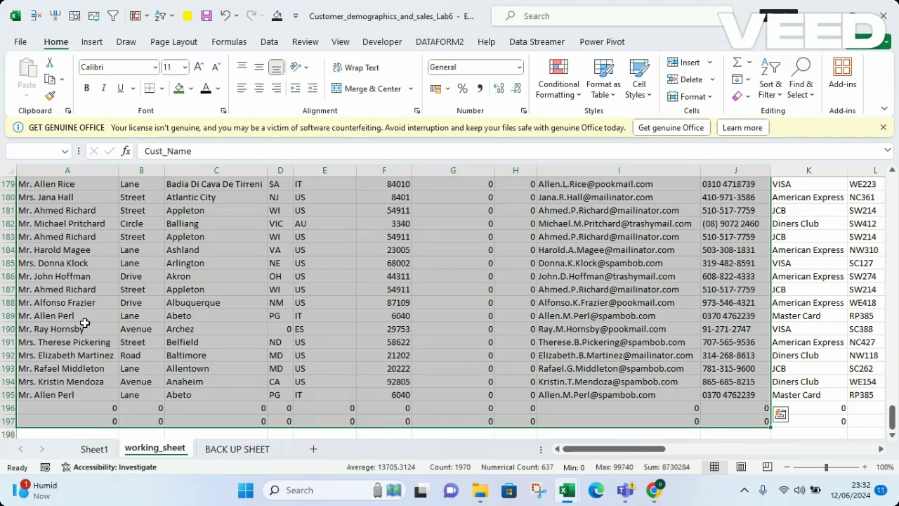
pyautogui.hotkey('shift', 'Right')
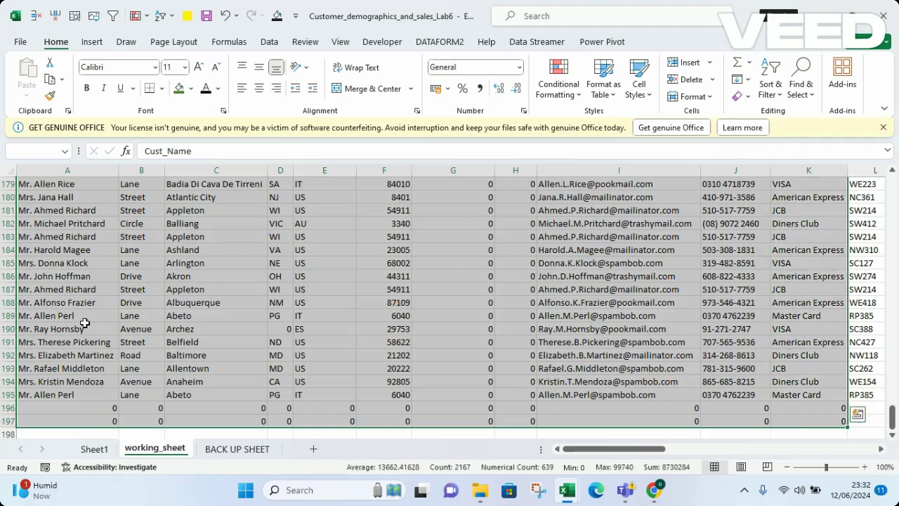
pyautogui.hotkey('shift', 'Left')
pyautogui.hotkey('shift', 'Left')
pyautogui.hotkey('shift', 'Left')
pyautogui.hotkey('shift', 'Left')
pyautogui.hotkey('shift', 'Left')
pyautogui.hotkey('shift', 'Left')
pyautogui.hotkey('shift', 'Left')
pyautogui.hotkey('shift', 'Left')
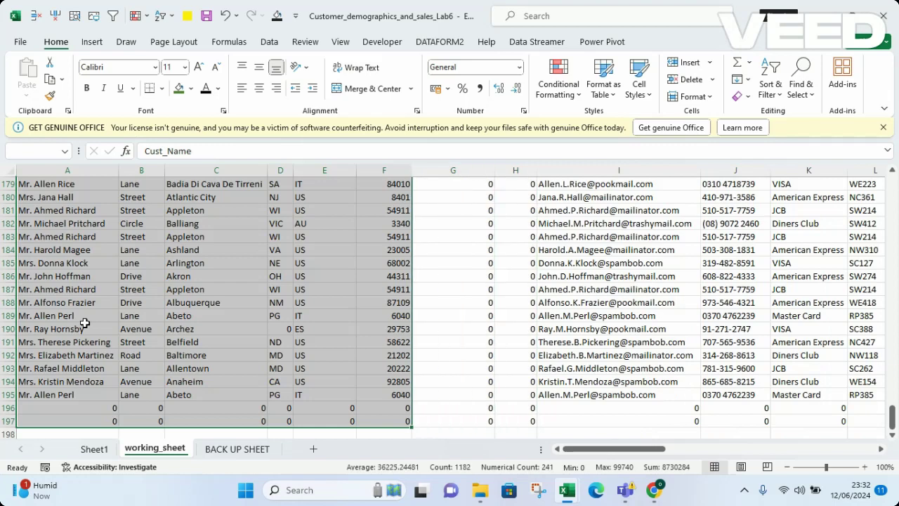
pyautogui.hotkey('shift', 'Left')
pyautogui.hotkey('shift', 'Left')
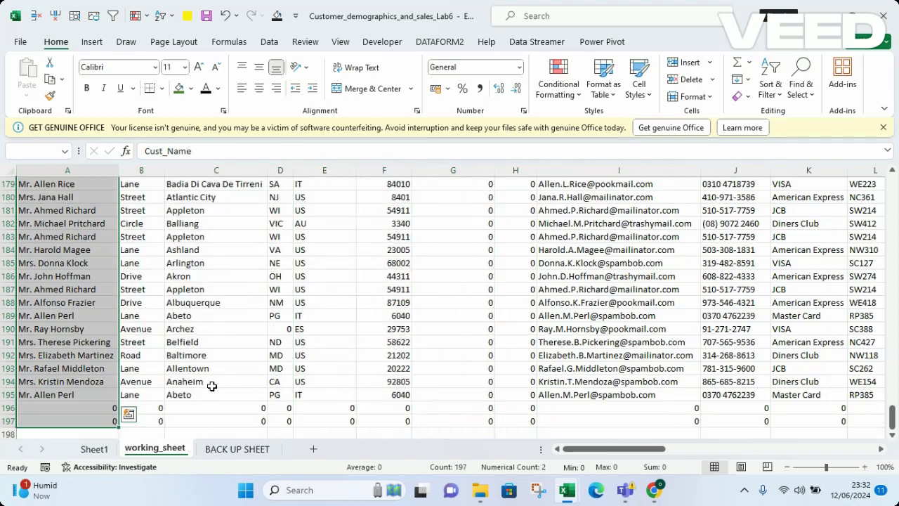
pyautogui.click(74, 418)
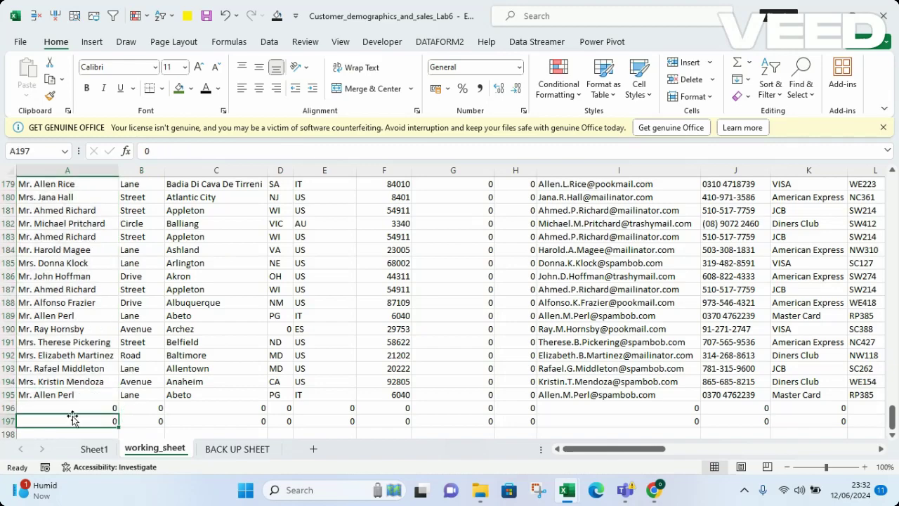
pyautogui.hotkey('ctrl', 'Home')
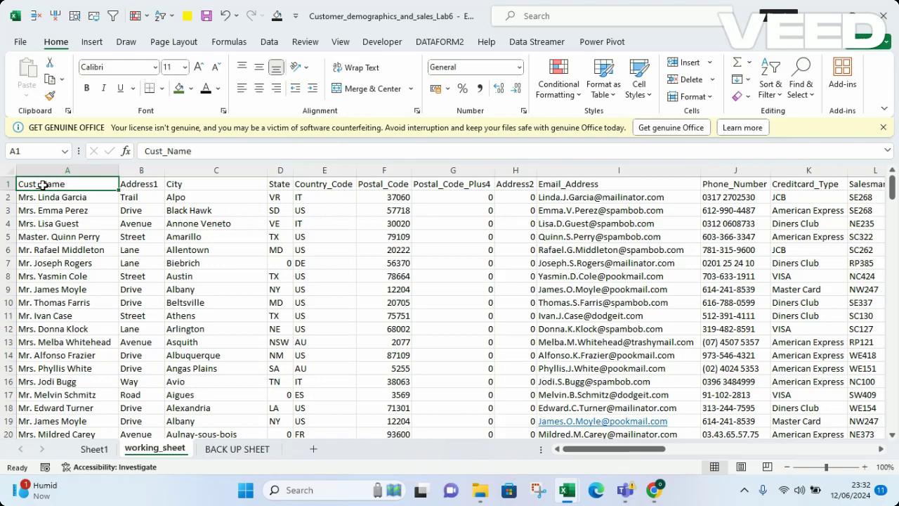
pyautogui.hotkey('shift', 'Right')
pyautogui.hotkey('shift', 'Right')
pyautogui.hotkey('shift', 'Right')
pyautogui.hotkey('shift', 'Right')
pyautogui.hotkey('shift', 'Right')
pyautogui.hotkey('shift', 'Right')
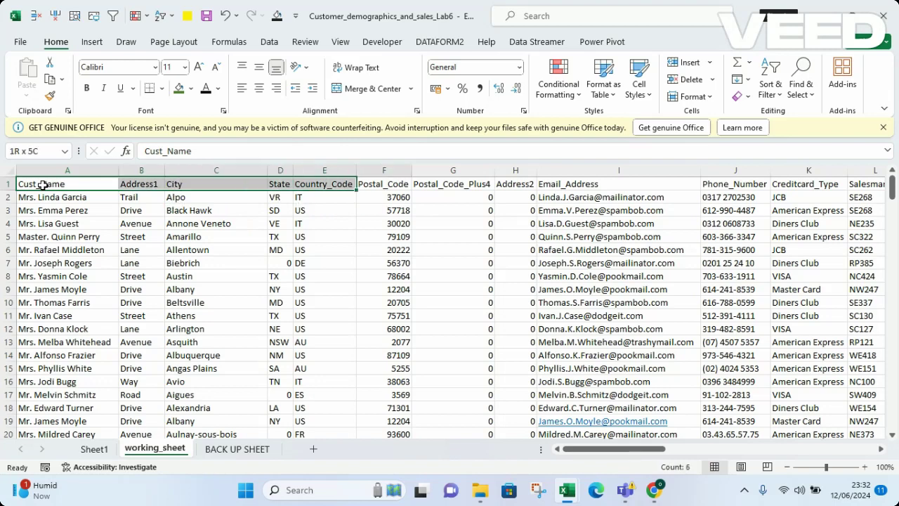
pyautogui.hotkey('shift', 'Right')
pyautogui.hotkey('shift', 'Right')
pyautogui.hotkey('shift', 'Down')
pyautogui.hotkey('shift', 'Down')
pyautogui.hotkey('shift', 'Down')
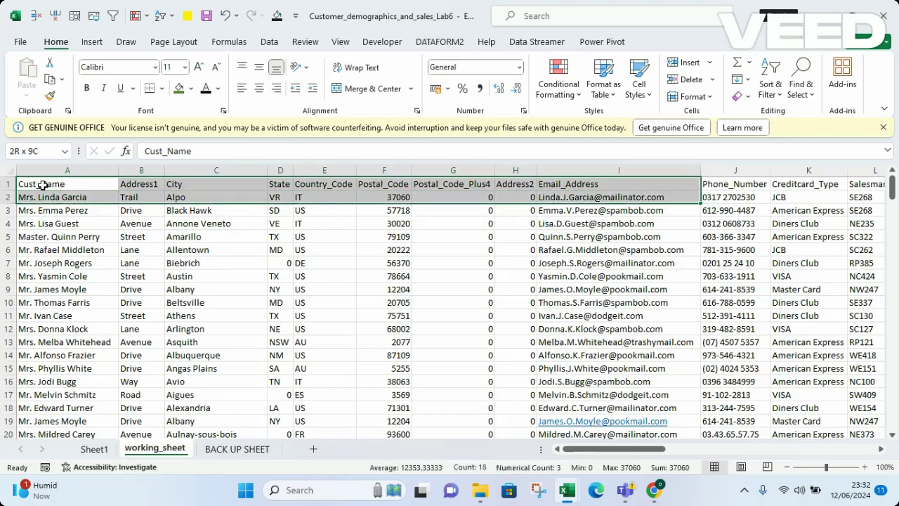
pyautogui.hotkey('shift', 'Down')
pyautogui.hotkey('shift', 'Down')
pyautogui.hotkey('shift', 'Down')
pyautogui.hotkey('shift', 'Down')
pyautogui.hotkey('shift', 'Down')
pyautogui.hotkey('shift', 'Down')
pyautogui.hotkey('shift', 'Down')
pyautogui.hotkey('shift', 'Down')
pyautogui.hotkey('shift', 'Down')
pyautogui.hotkey('shift', 'Down')
pyautogui.hotkey('shift', 'Down')
pyautogui.hotkey('shift', 'Down')
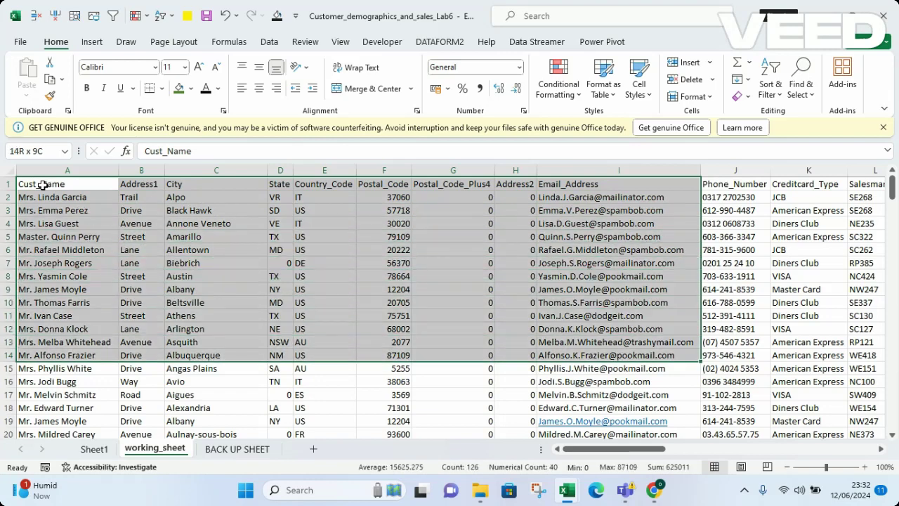
pyautogui.hotkey('shift', 'Down')
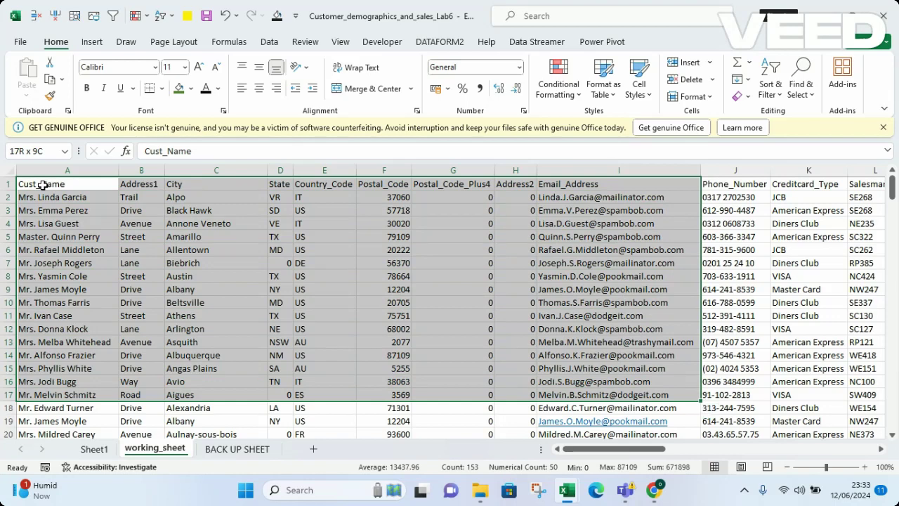
pyautogui.click(746, 277)
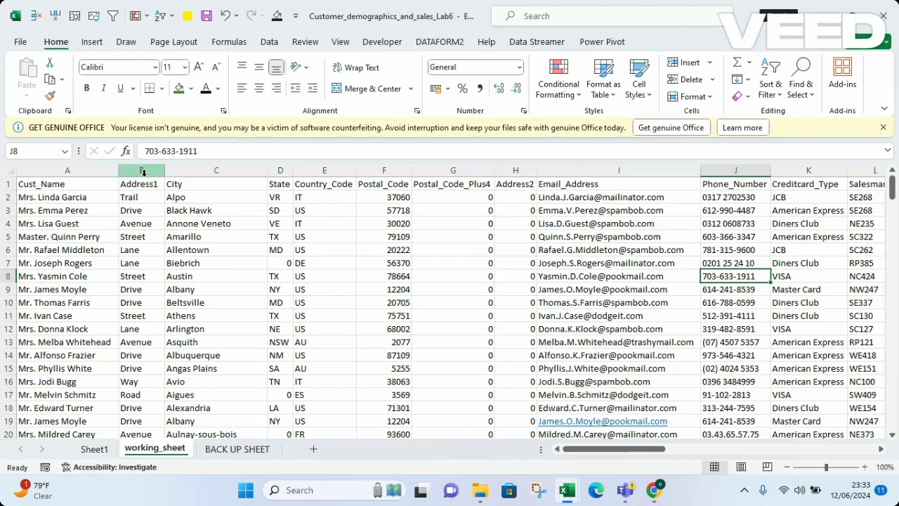
pyautogui.click(149, 169)
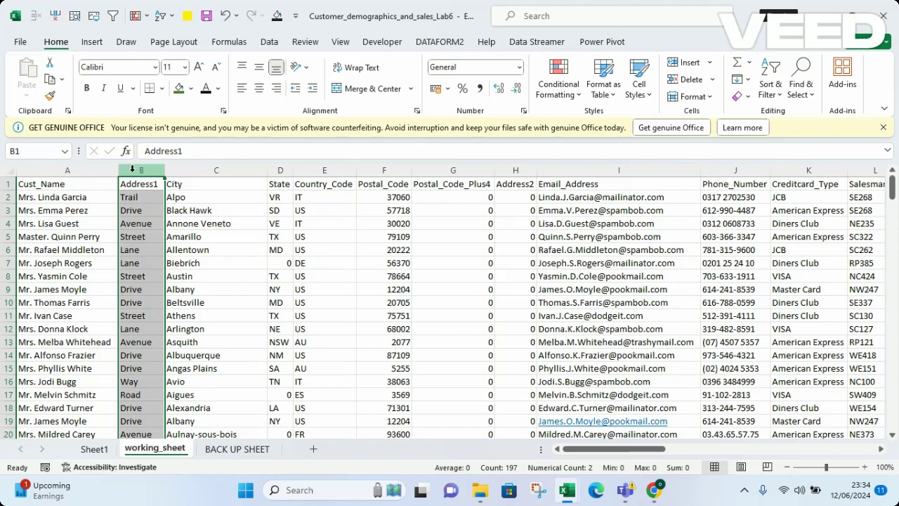
# Insert a blank column B between Cust_Name and Address1
pyautogui.rightClick(133, 170)
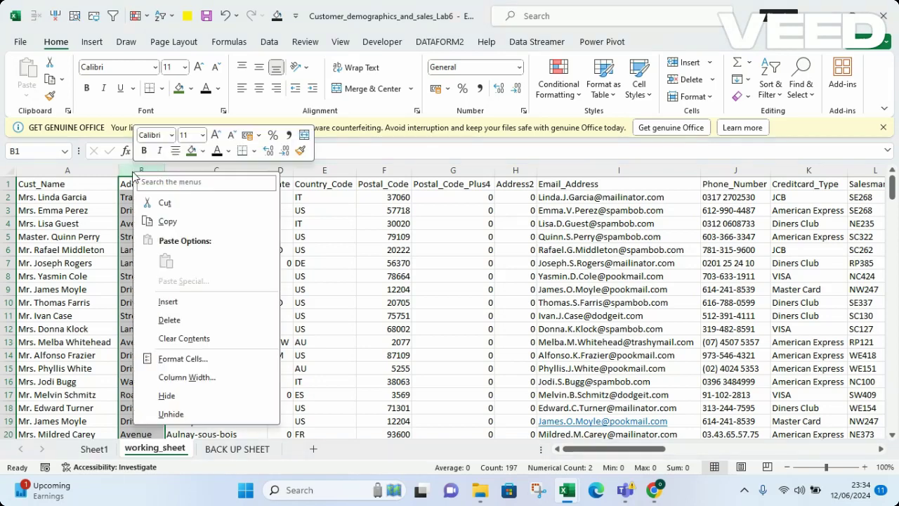
pyautogui.click(170, 304)
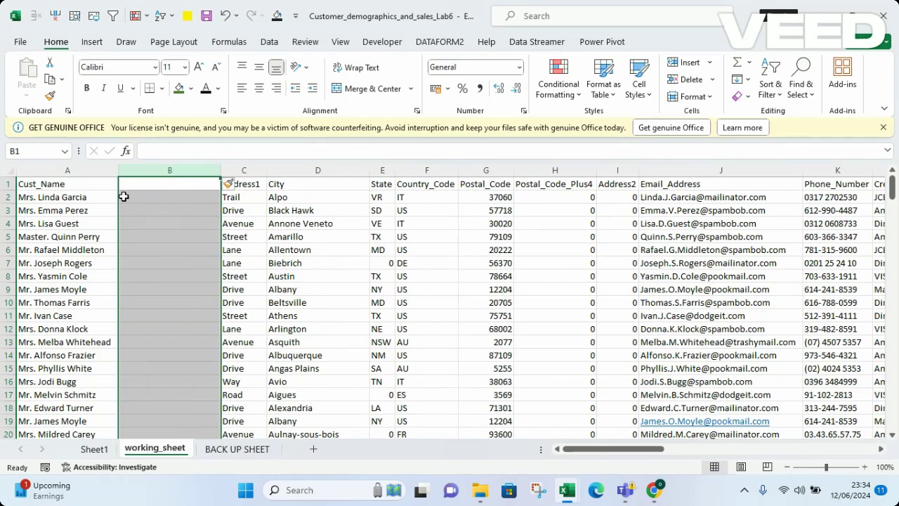
pyautogui.click(152, 183)
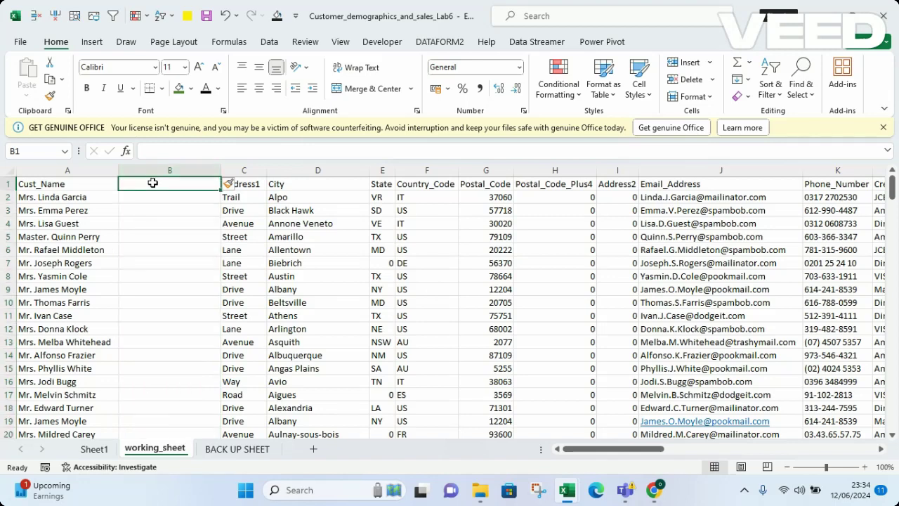
pyautogui.write('first name')
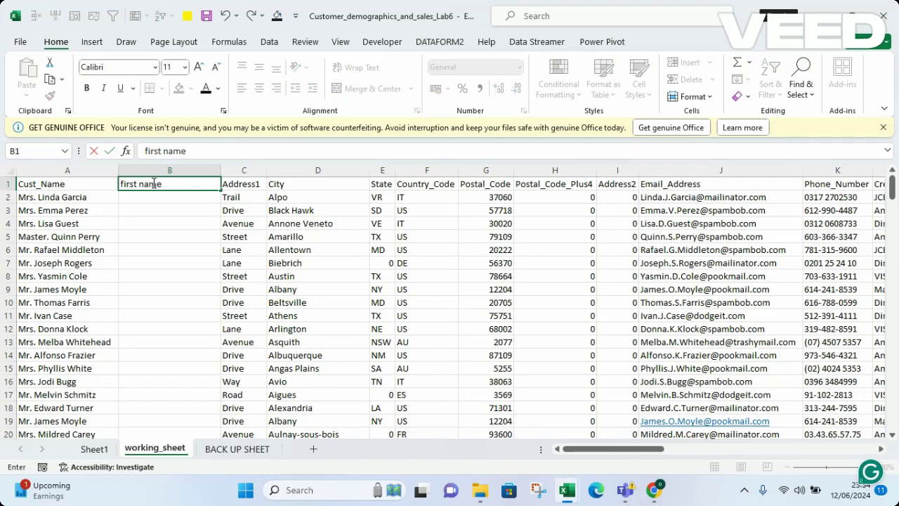
pyautogui.press('Return')
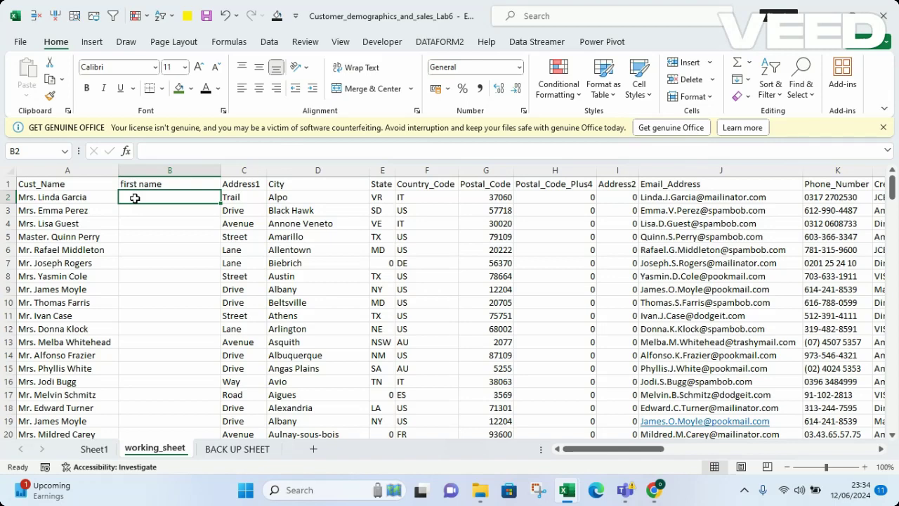
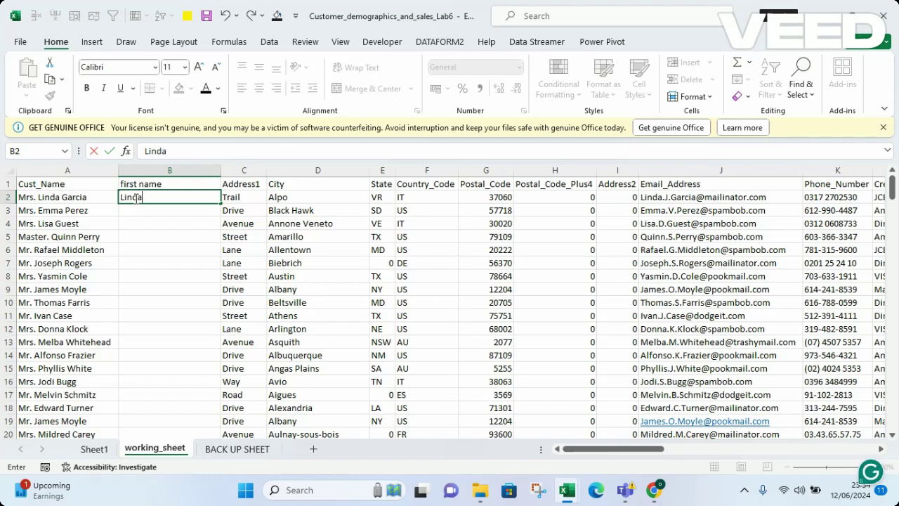
pyautogui.press('Return')
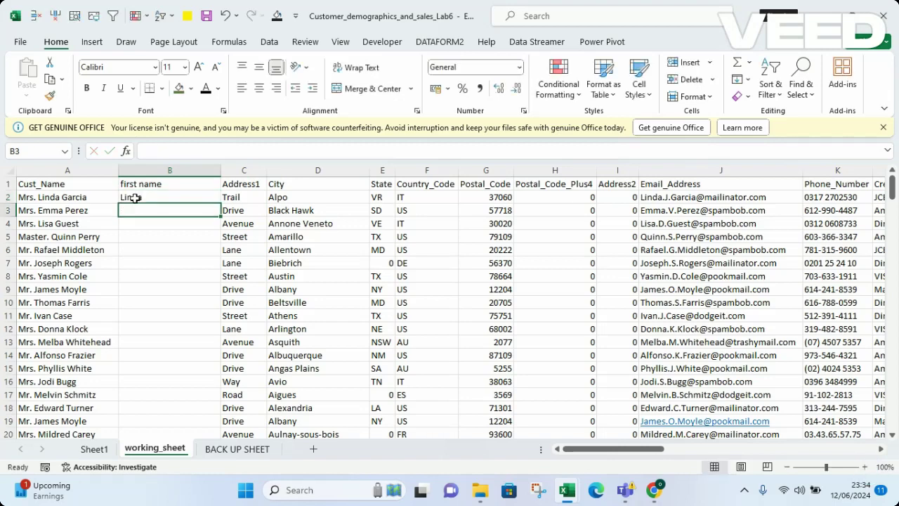
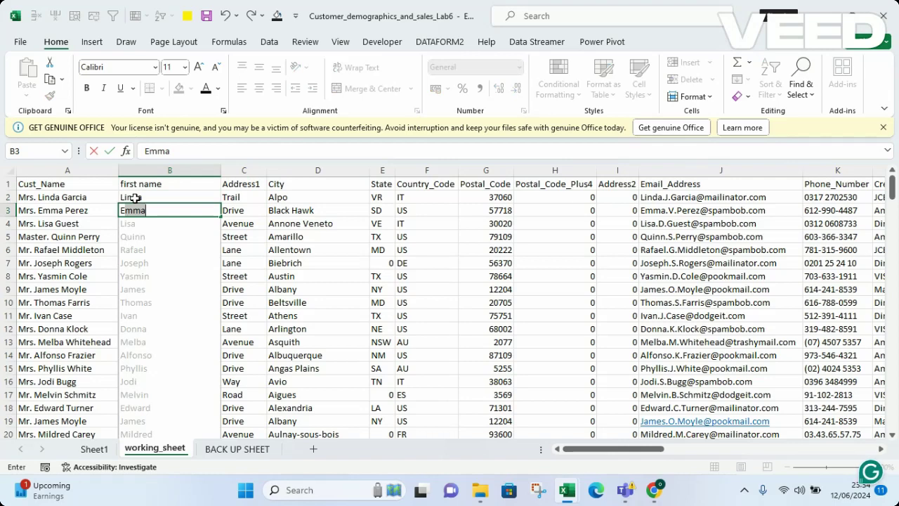
pyautogui.press('Return')
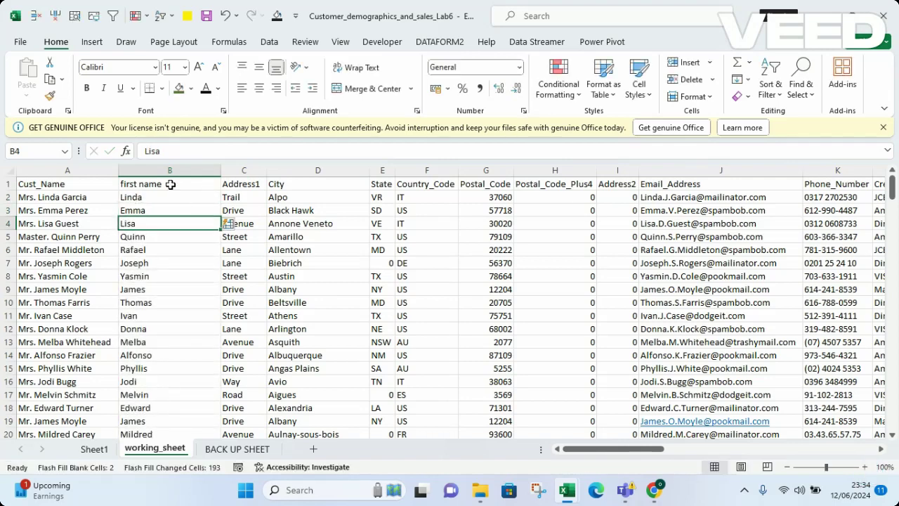
pyautogui.click(142, 168)
# Insert a new column B before first name and head it 'last name'
pyautogui.rightClick(142, 168)
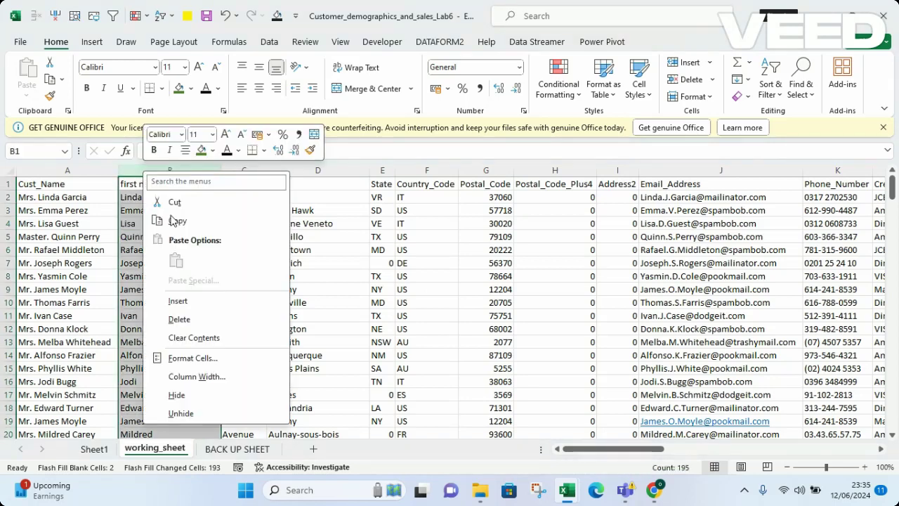
pyautogui.click(177, 301)
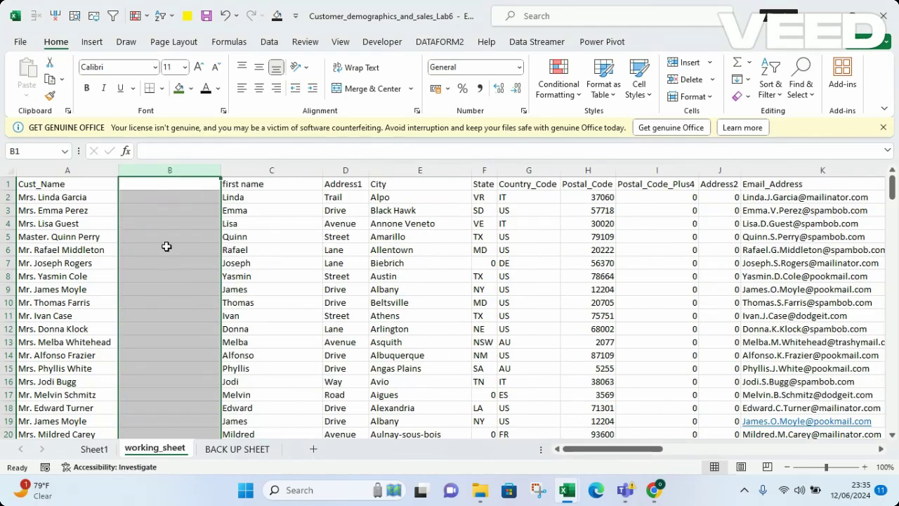
pyautogui.click(136, 196)
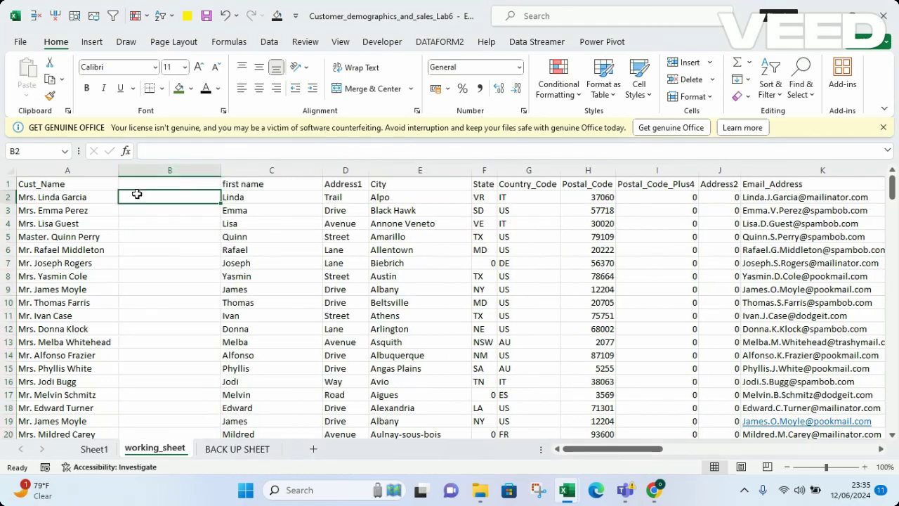
pyautogui.click(158, 184)
pyautogui.write('LAS')
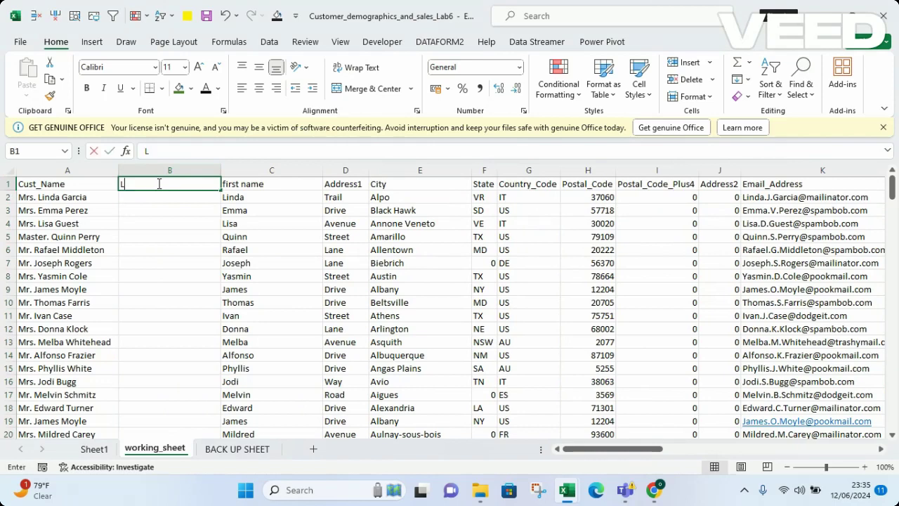
pyautogui.press('BackSpace')
pyautogui.press('BackSpace')
pyautogui.press('BackSpace')
pyautogui.write('last name')
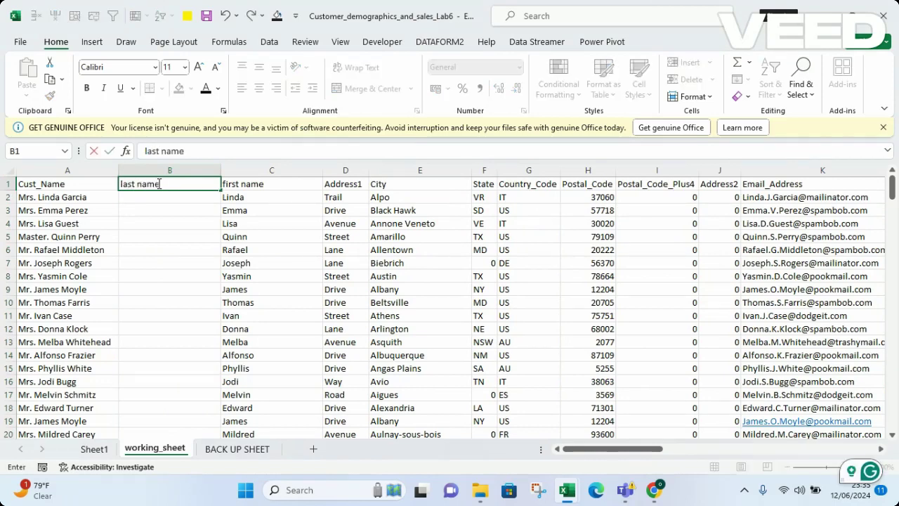
pyautogui.press('Return')
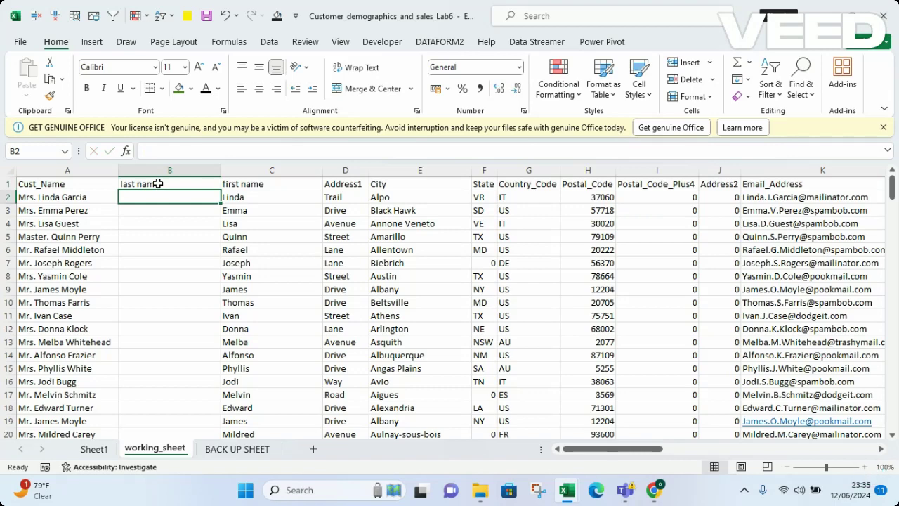
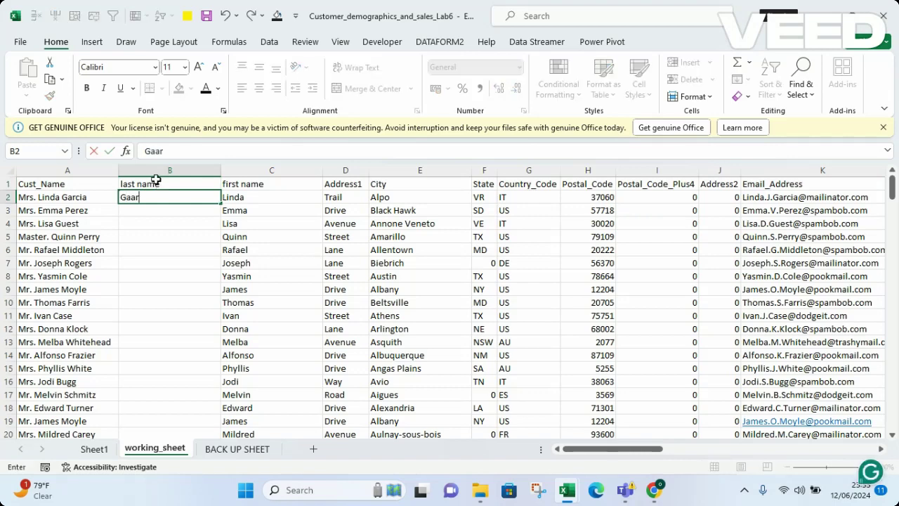
pyautogui.press('Return')
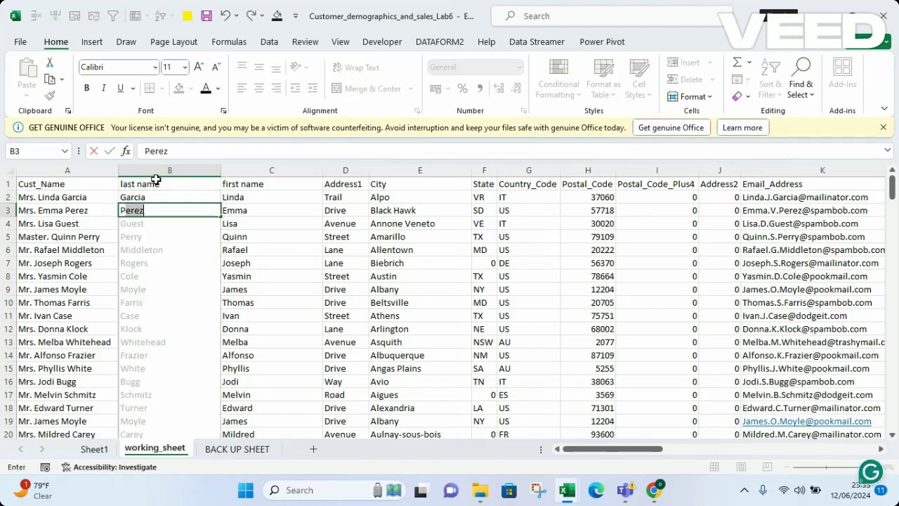
pyautogui.press('Return')
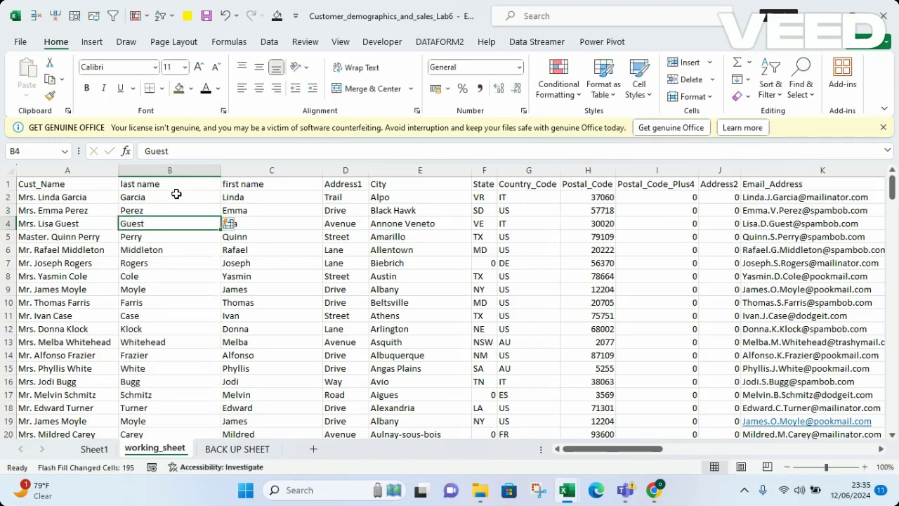
# Insert a new column B before last name and head it 'gender'
pyautogui.click(157, 170)
pyautogui.rightClick(157, 171)
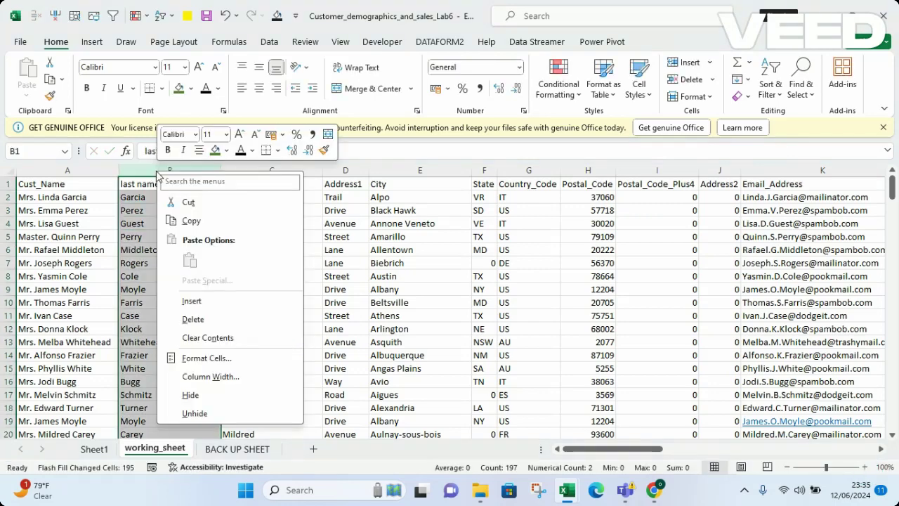
pyautogui.click(185, 302)
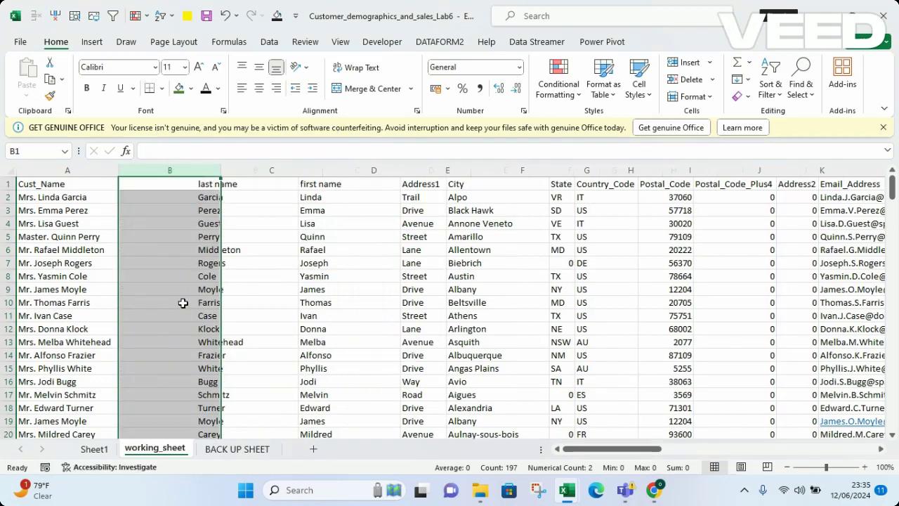
pyautogui.click(160, 184)
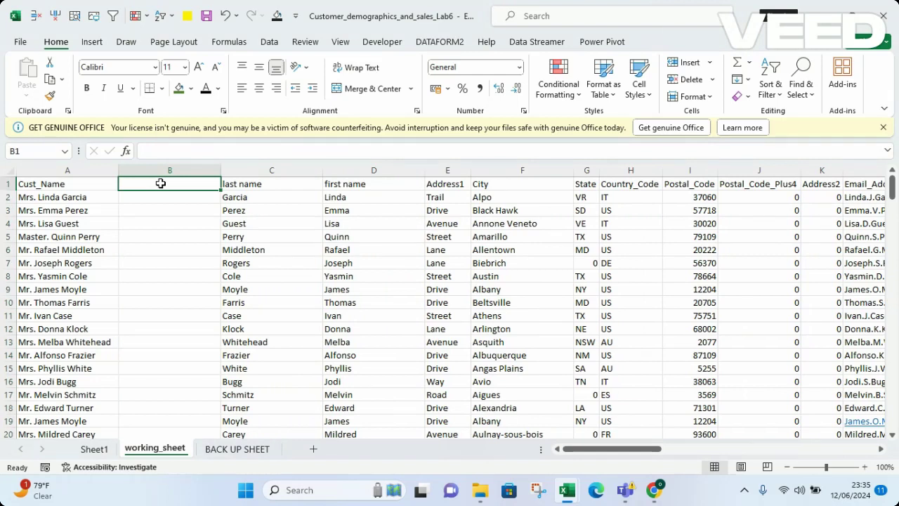
pyautogui.write('gender')
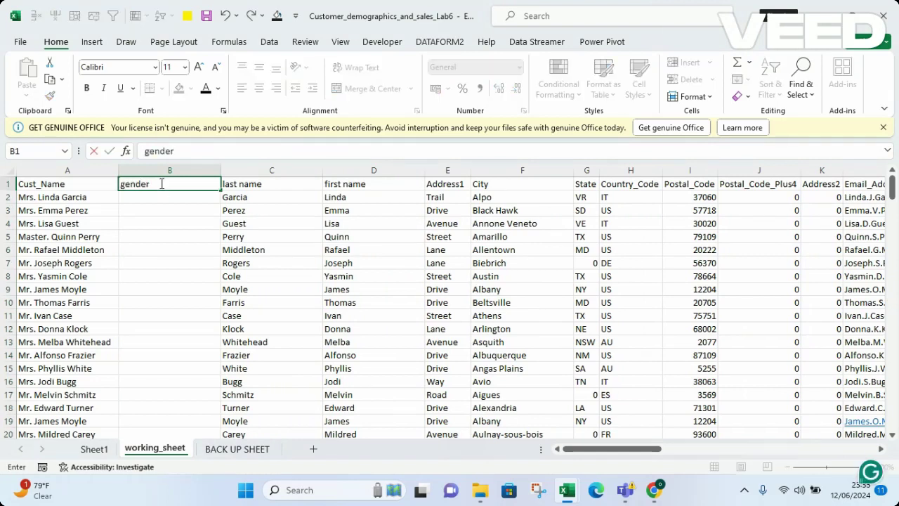
pyautogui.press('Return')
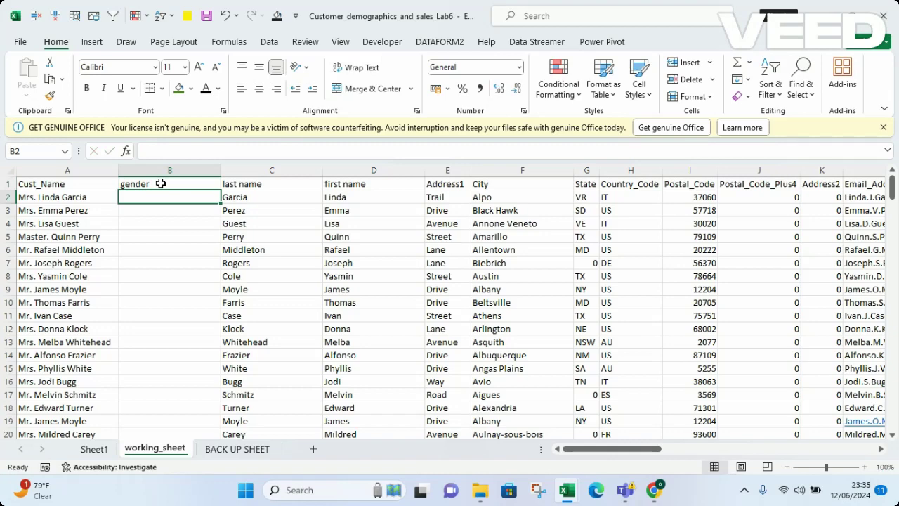
# Enter Mrs. in B2 through B4, then Flash Fill the remaining titles with Ctrl+E
pyautogui.write('MR')
pyautogui.press('BackSpace')
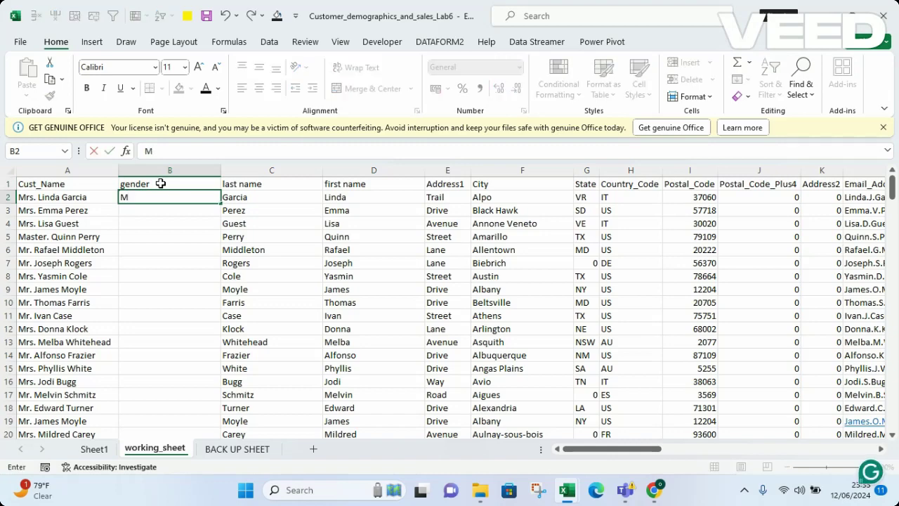
pyautogui.write('rs.')
pyautogui.press('Return')
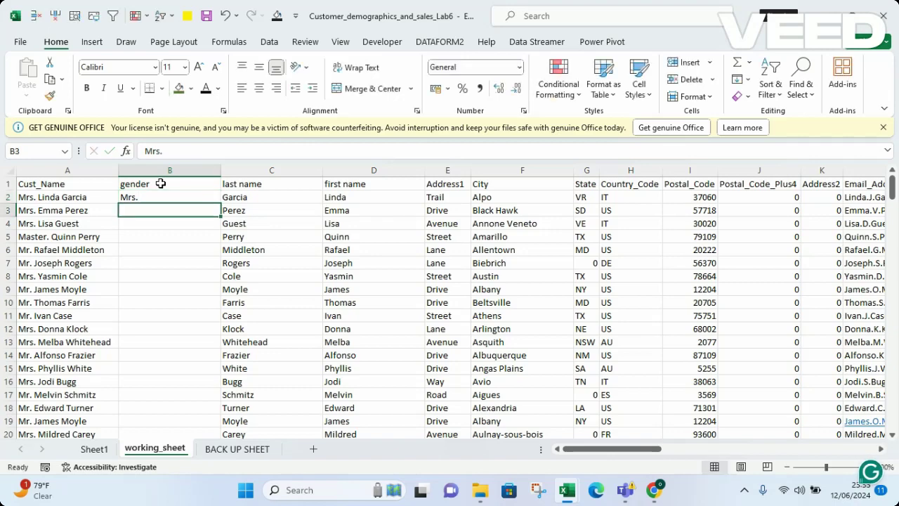
pyautogui.write('Mrs.')
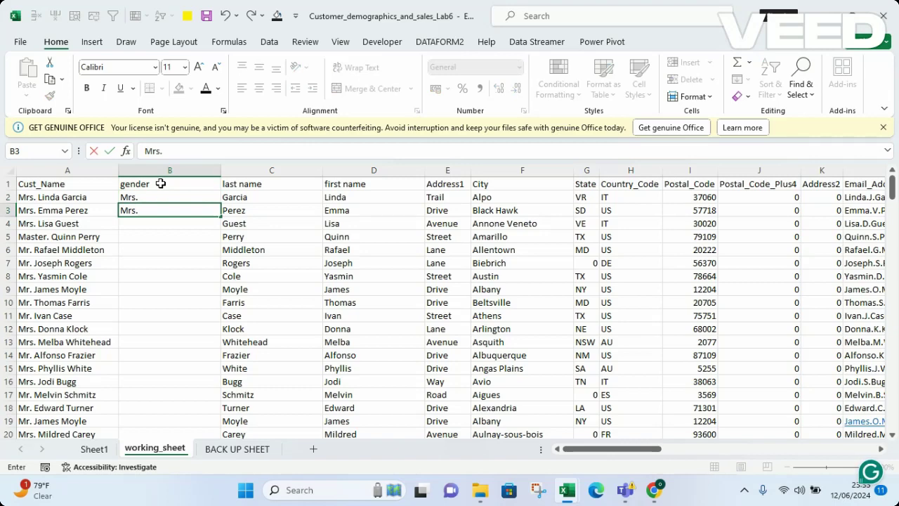
pyautogui.press('Return')
pyautogui.write('mrs.')
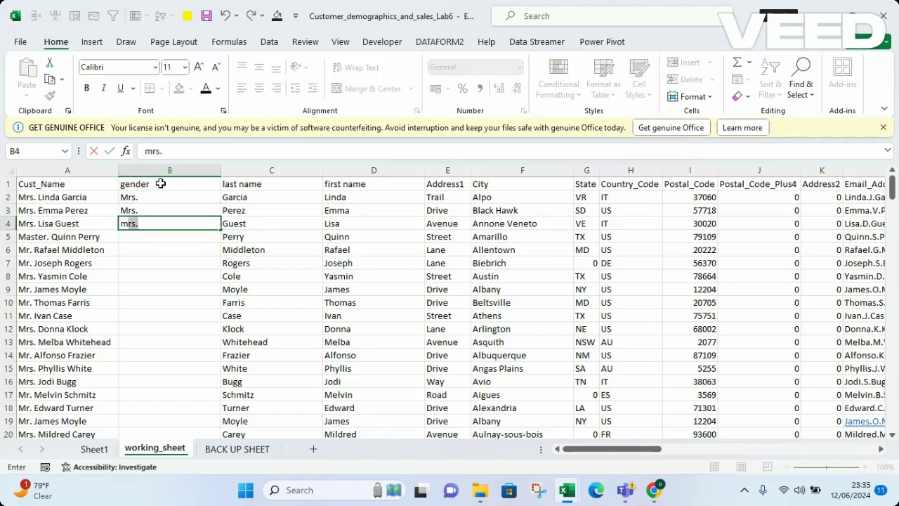
pyautogui.press('BackSpace')
pyautogui.press('BackSpace')
pyautogui.press('BackSpace')
pyautogui.press('BackSpace')
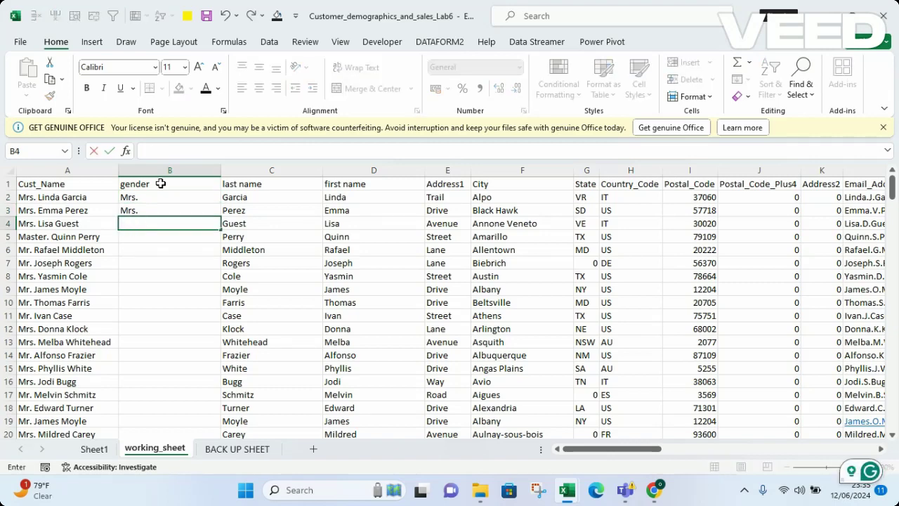
pyautogui.write('Mrs.')
pyautogui.press('Return')
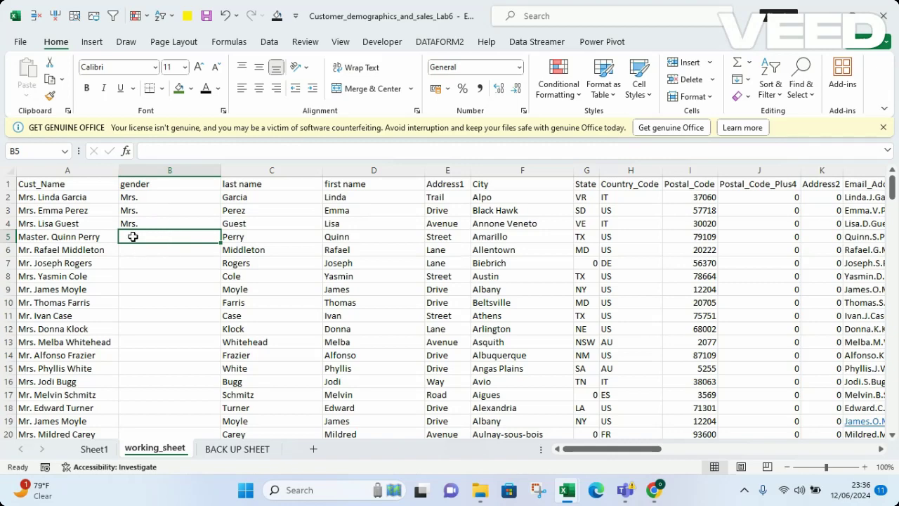
pyautogui.hotkey('ctrl', 'e')
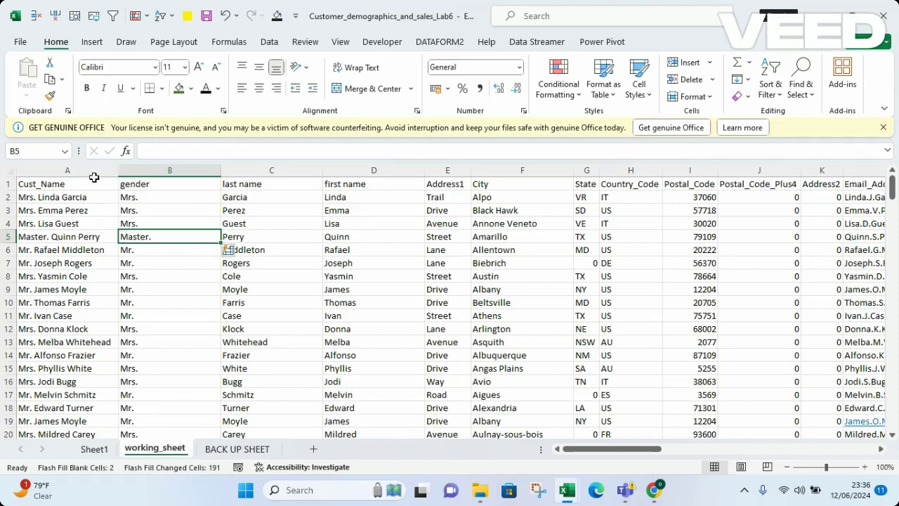
# Select the entire Cust_Name column A
pyautogui.click(30, 174)
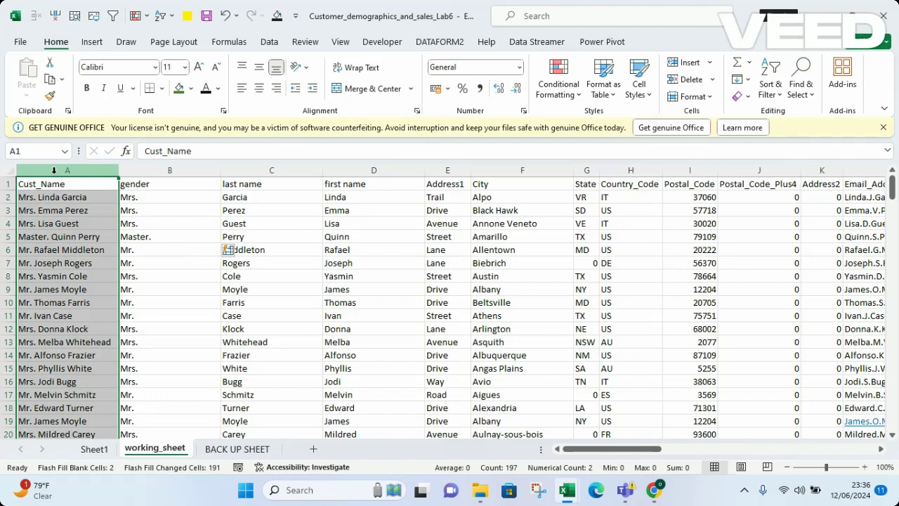
pyautogui.click(312, 213)
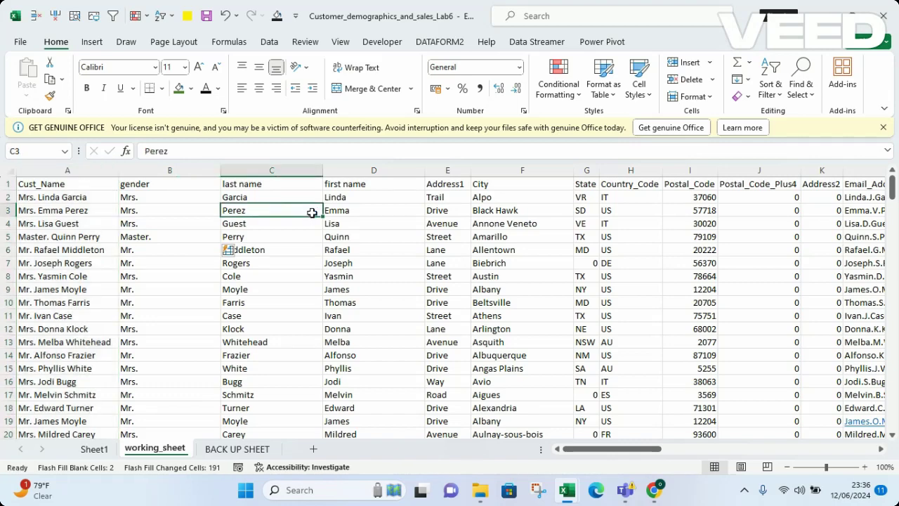
pyautogui.click(51, 167)
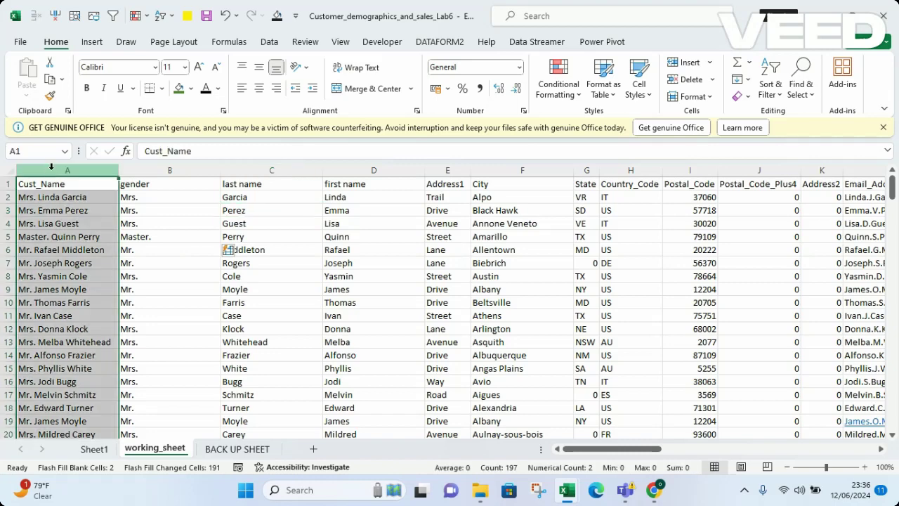
# Delete the Cust_Name column in column A
pyautogui.rightClick(52, 168)
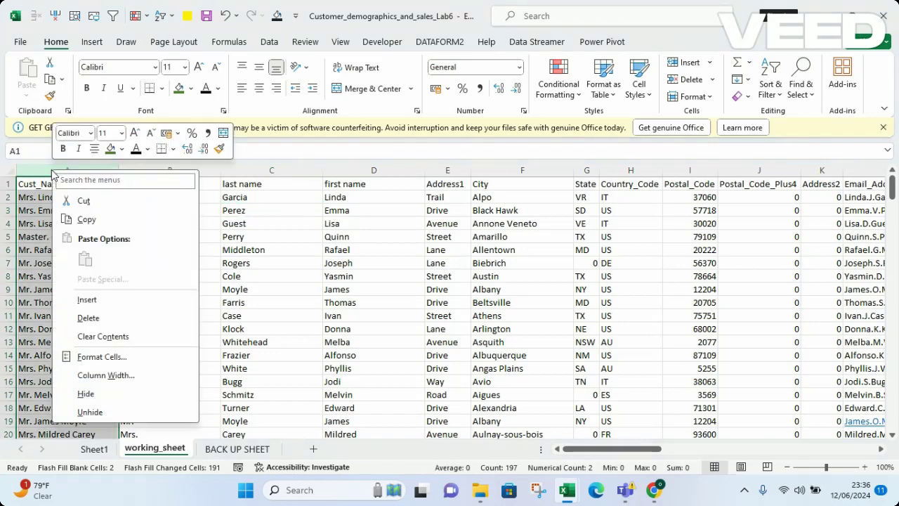
pyautogui.click(90, 319)
pyautogui.click(262, 308)
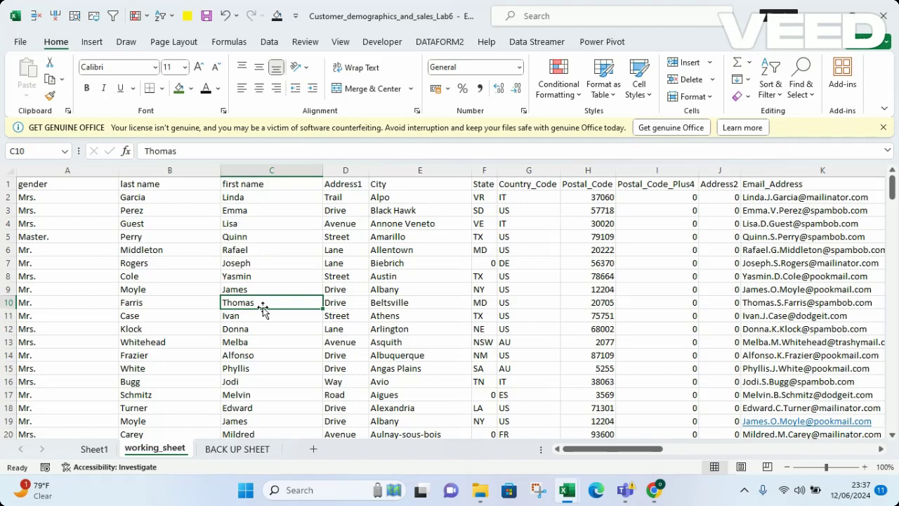
# Undo the column deletion and the gender-title Flash Fill, then redo both
pyautogui.click(224, 17)
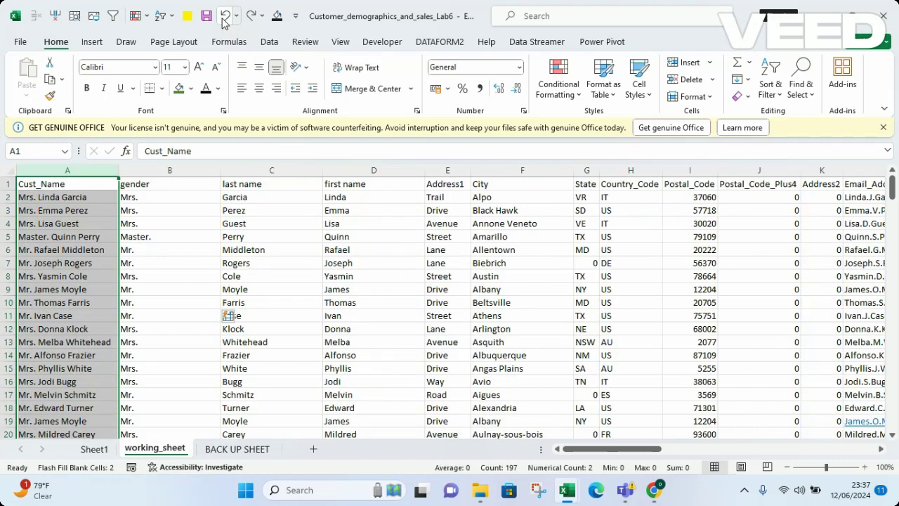
pyautogui.click(254, 260)
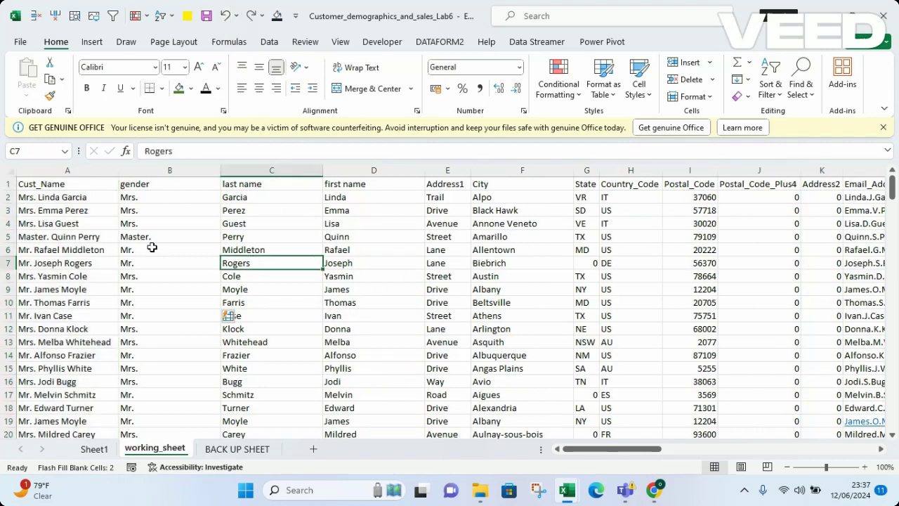
pyautogui.click(224, 16)
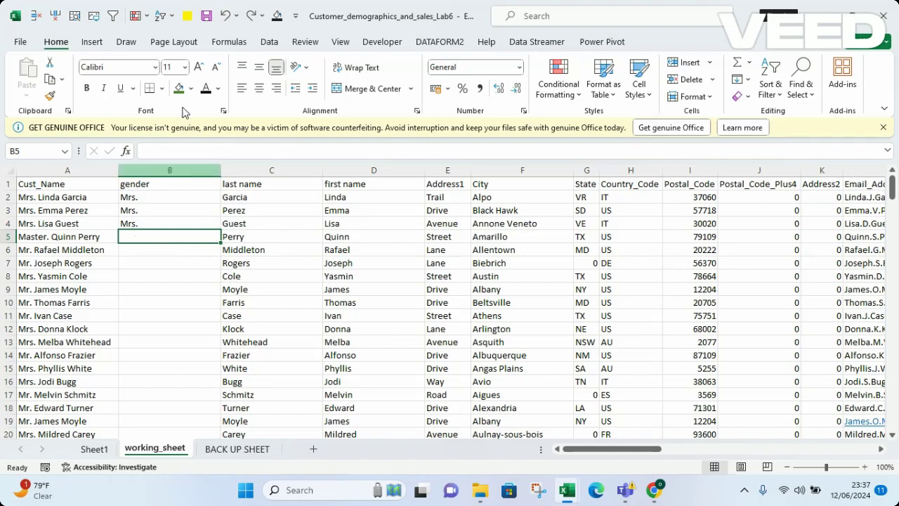
pyautogui.click(251, 15)
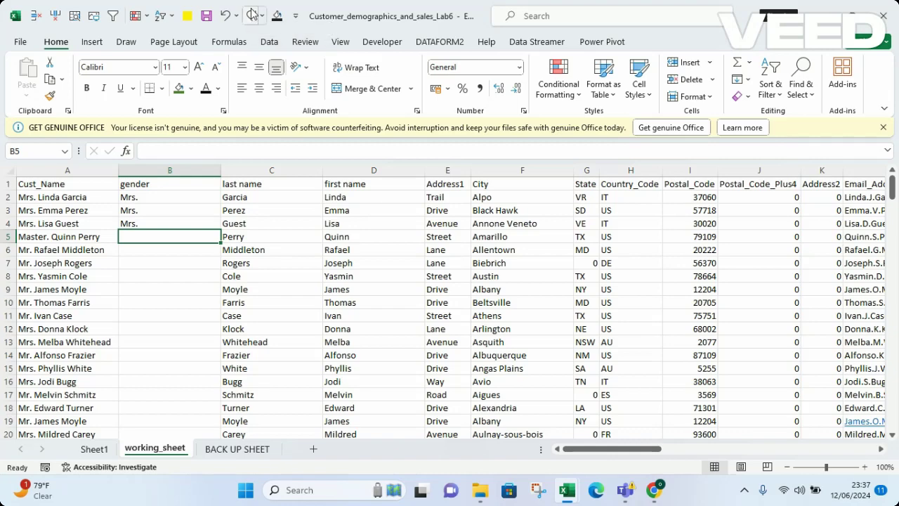
pyautogui.click(251, 16)
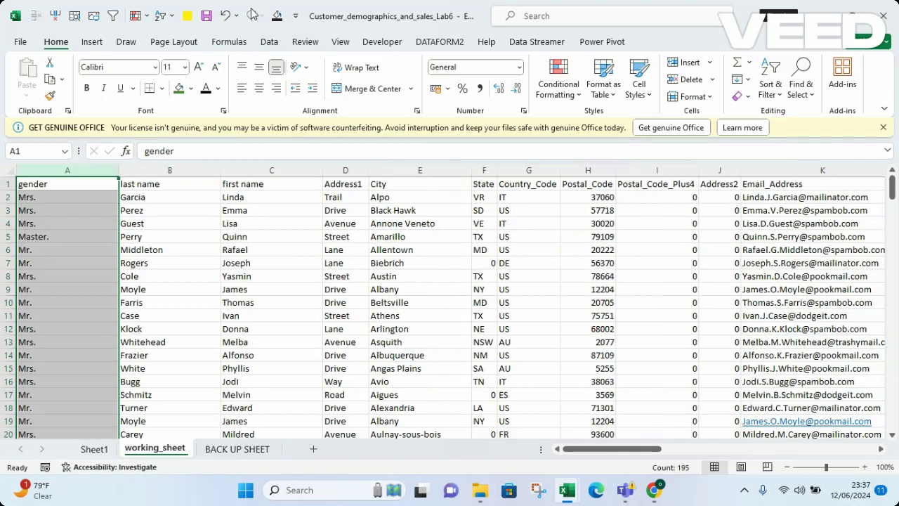
pyautogui.click(271, 275)
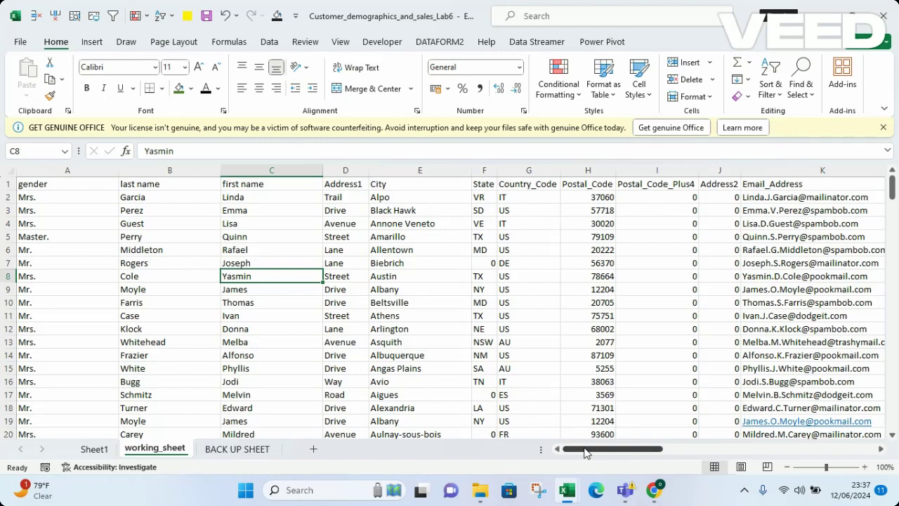
# Scroll right and delete the Order_Posted_Date column in column Y
pyautogui.moveTo(587, 453); pyautogui.dragTo(606, 450)
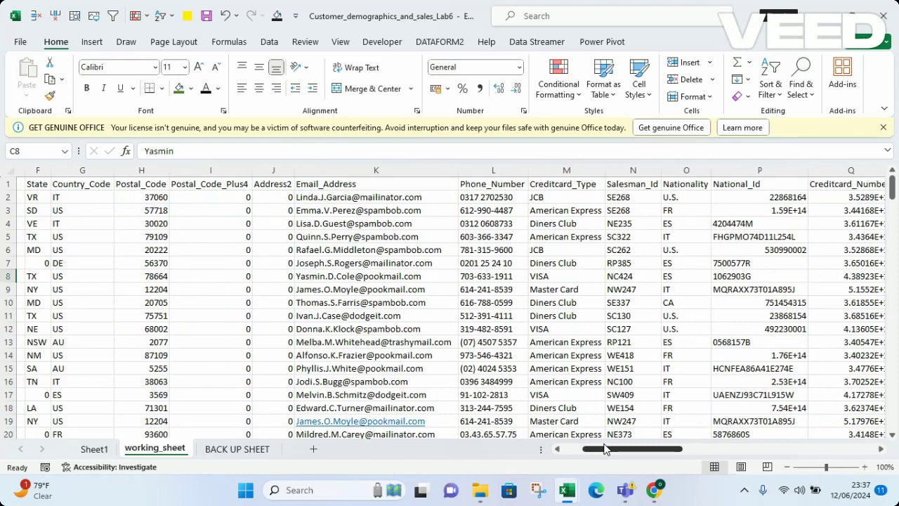
pyautogui.moveTo(606, 450); pyautogui.dragTo(658, 430)
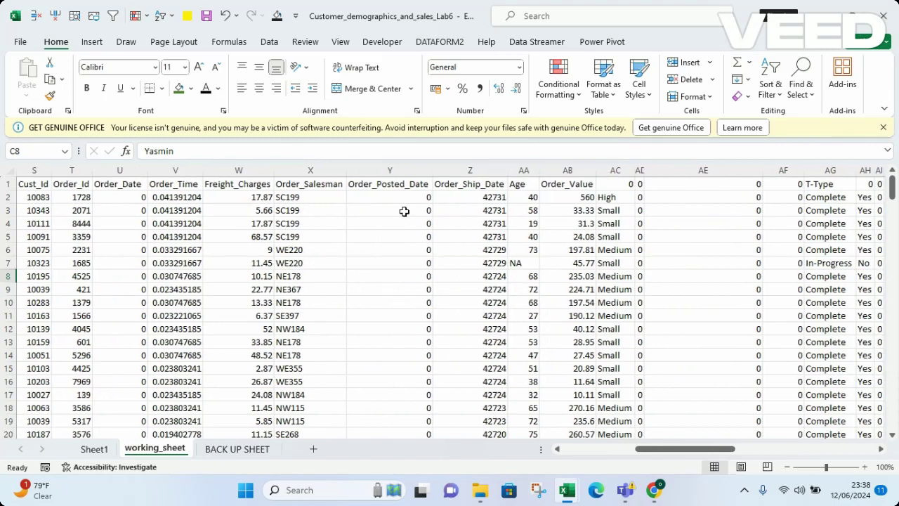
pyautogui.click(383, 185)
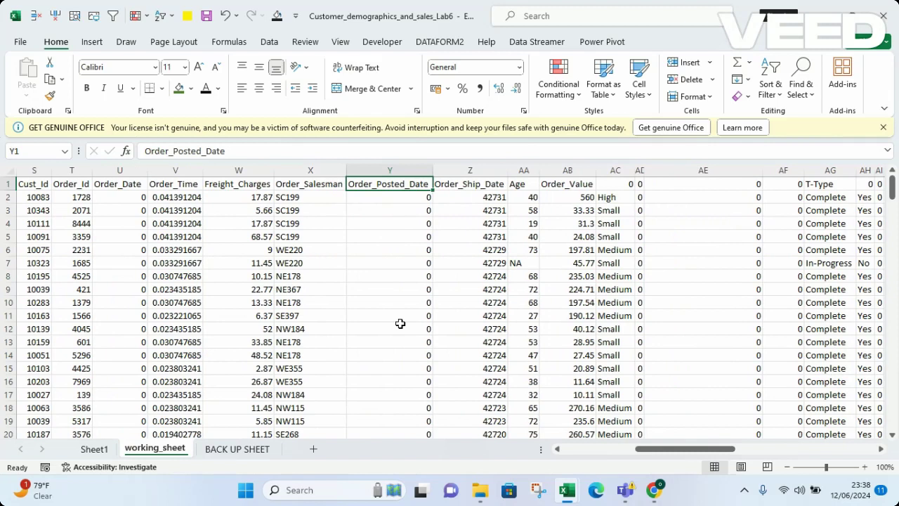
pyautogui.click(383, 170)
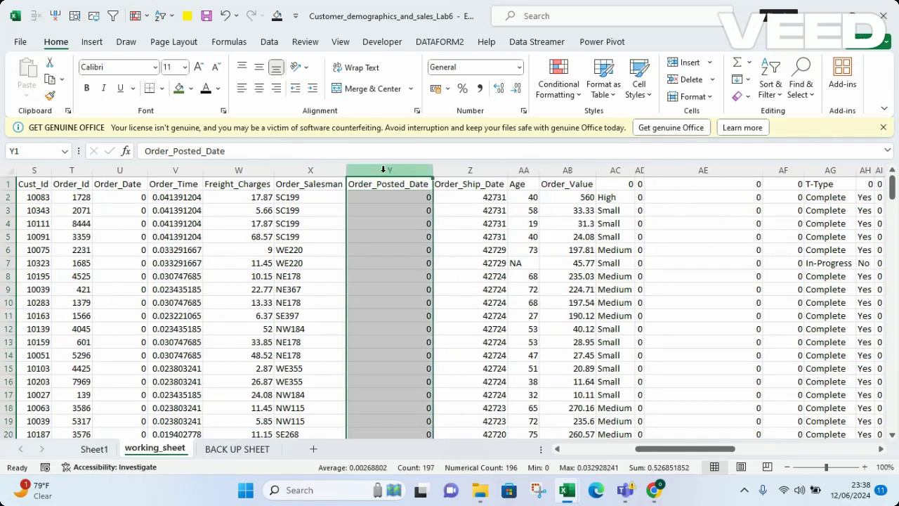
pyautogui.rightClick(383, 170)
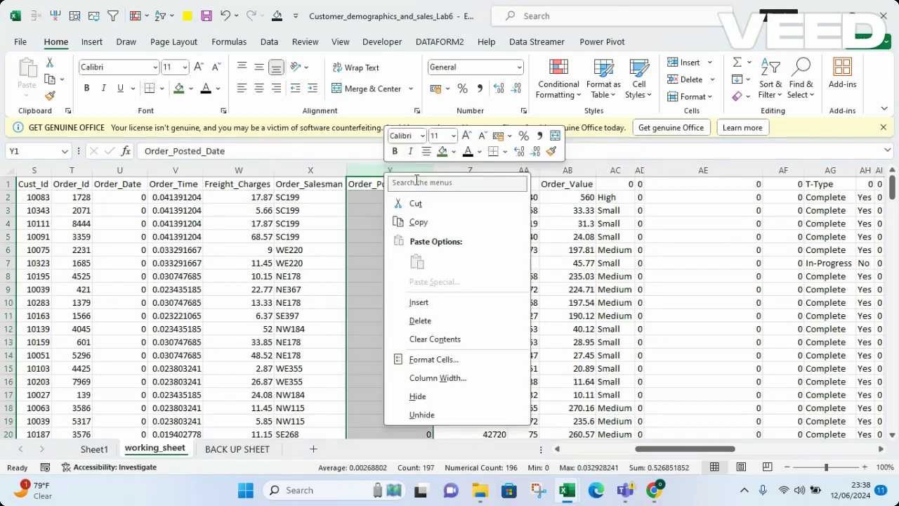
pyautogui.click(420, 321)
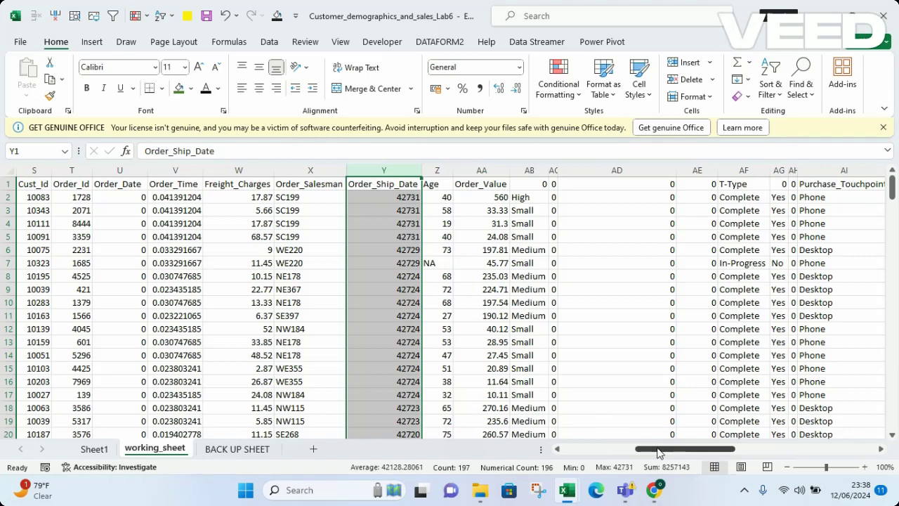
# Widen column AC to inspect its zero-filled contents
pyautogui.click(642, 168)
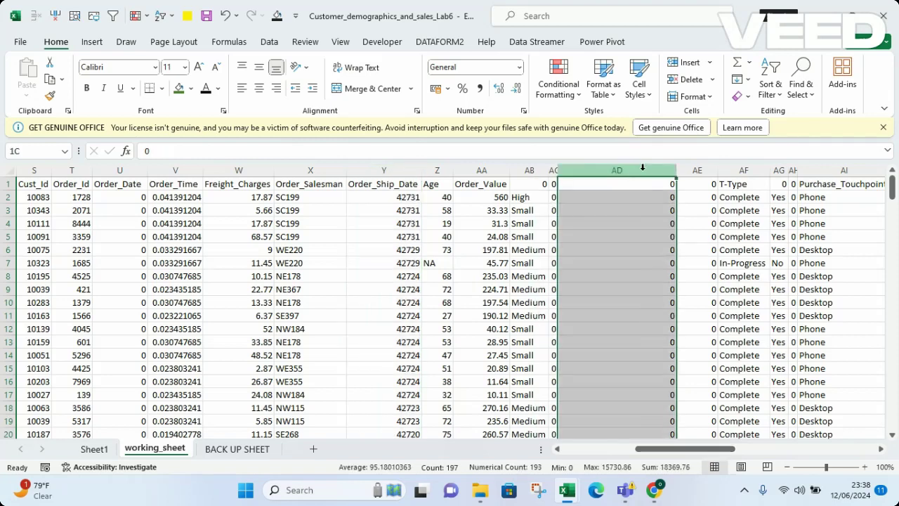
pyautogui.click(701, 247)
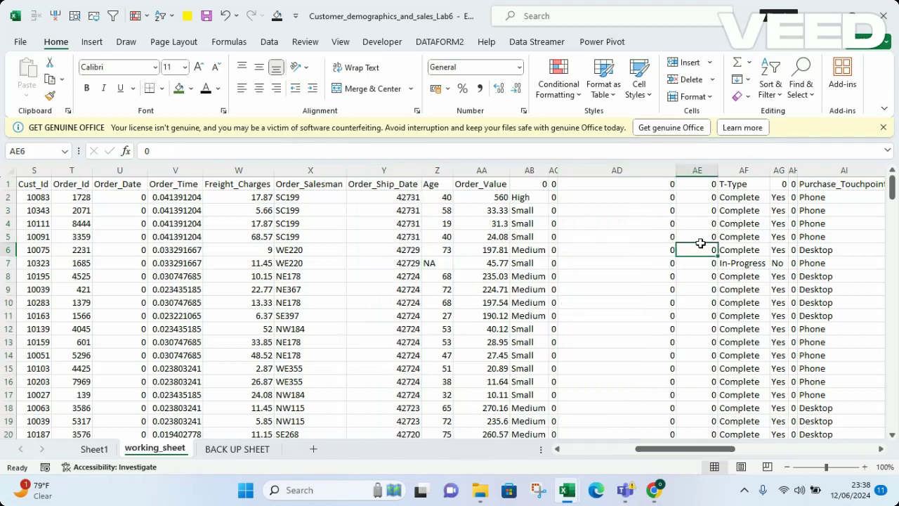
pyautogui.doubleClick(551, 169)
pyautogui.doubleClick(555, 170)
pyautogui.moveTo(559, 170); pyautogui.dragTo(585, 173)
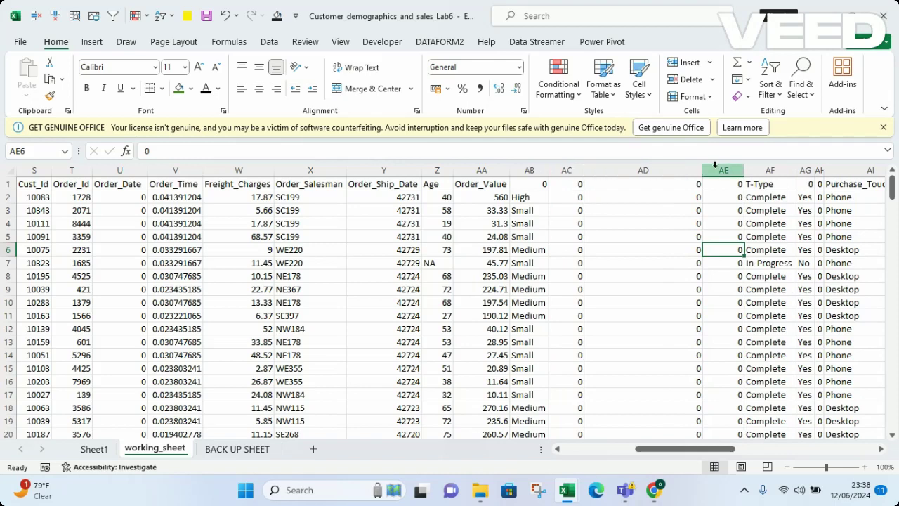
# Delete the zero-filled columns AC through AE
pyautogui.click(567, 170)
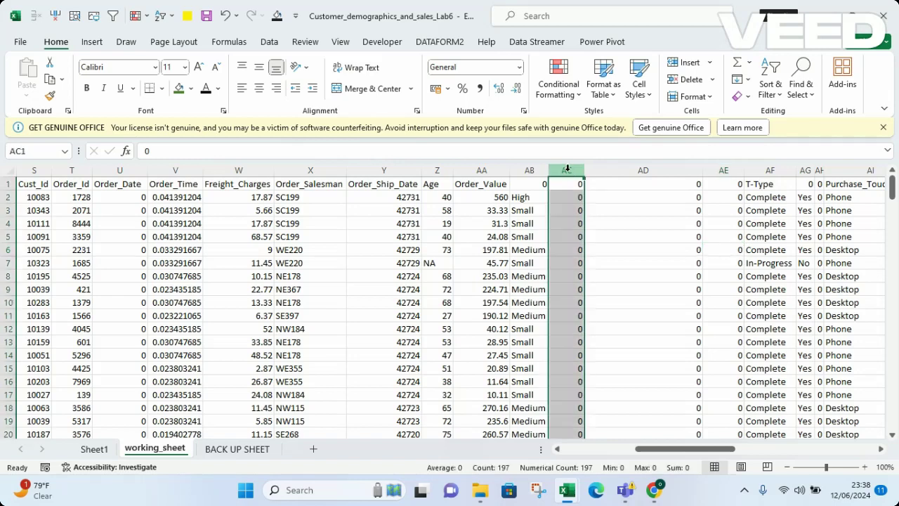
pyautogui.moveTo(567, 170); pyautogui.dragTo(724, 163)
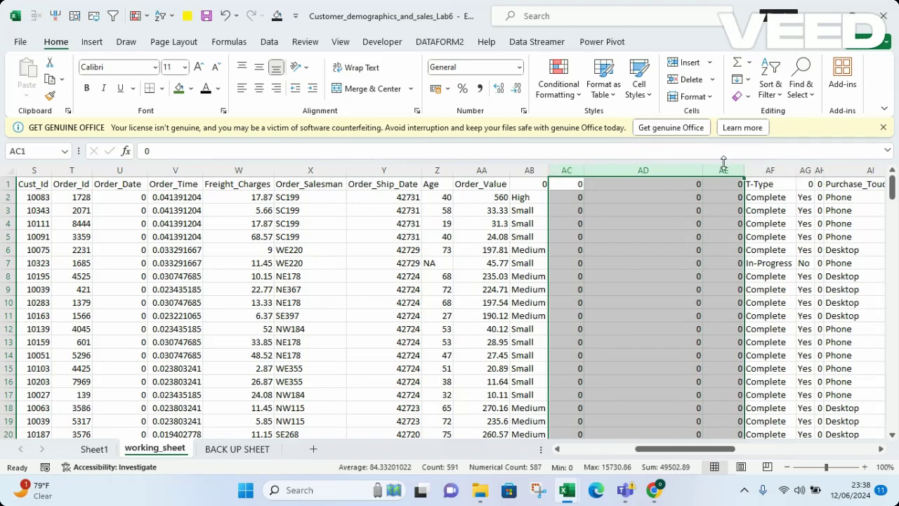
pyautogui.rightClick(648, 171)
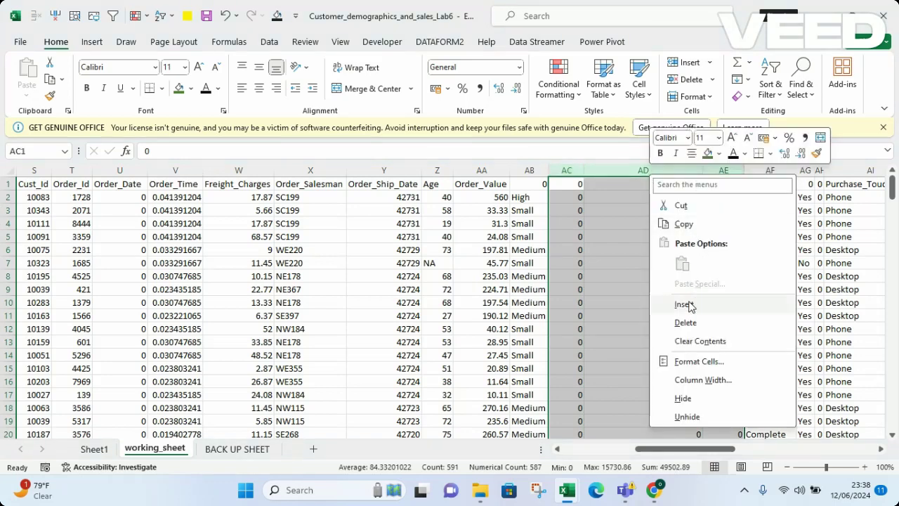
pyautogui.click(687, 324)
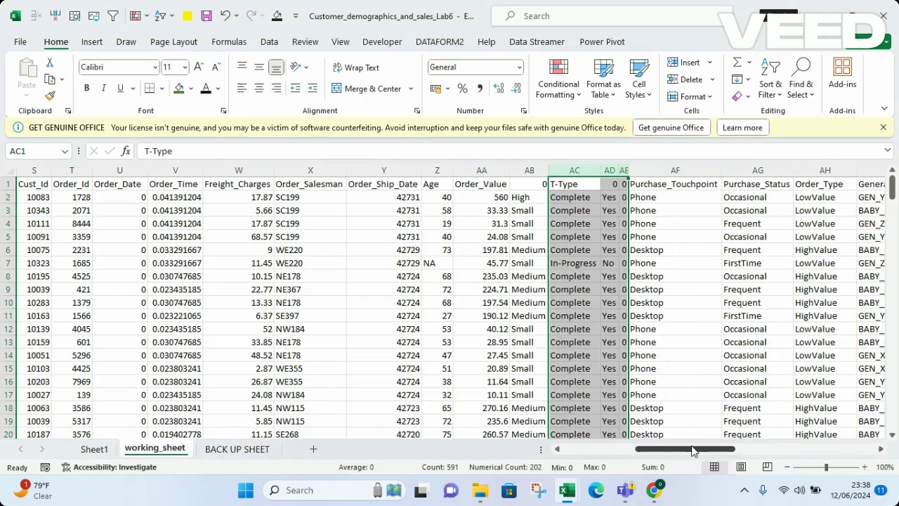
pyautogui.moveTo(687, 446); pyautogui.dragTo(723, 450)
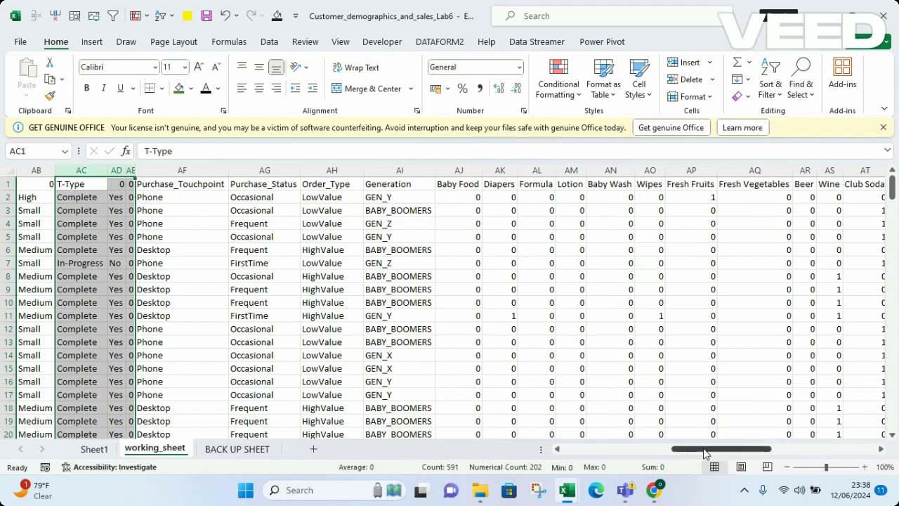
pyautogui.moveTo(702, 449); pyautogui.dragTo(847, 447)
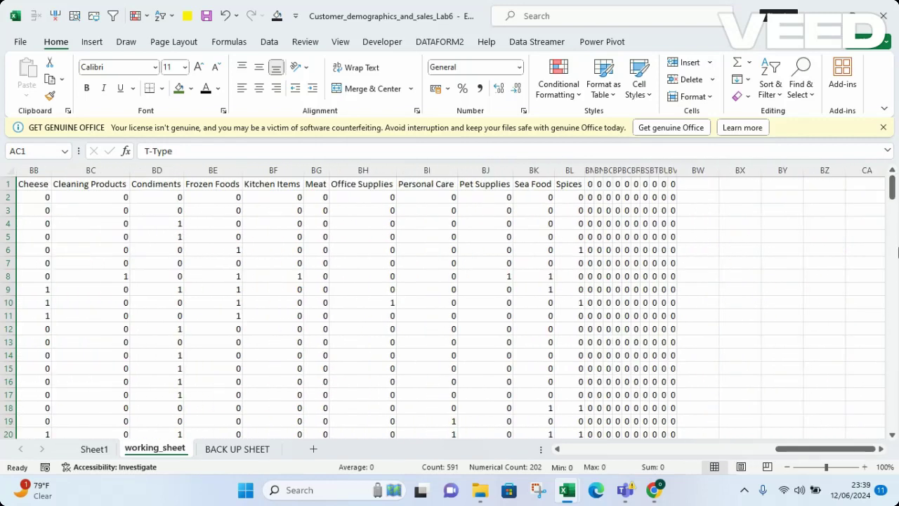
pyautogui.moveTo(893, 186)
pyautogui.mouseDown()
pyautogui.moveTo(897, 402)
pyautogui.moveTo(893, 184)
pyautogui.mouseUp()
pyautogui.moveTo(788, 454); pyautogui.dragTo(676, 452)
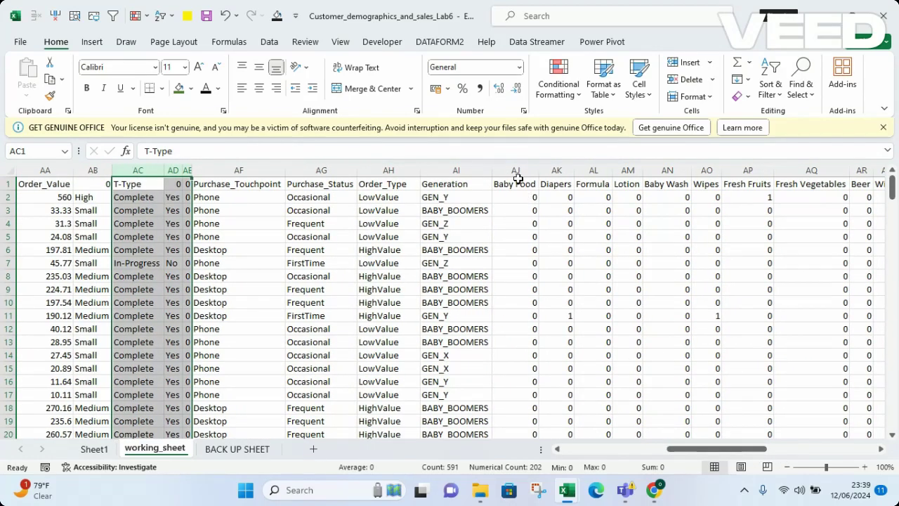
# Try selecting the product columns from Baby Food by dragging across headers, then deselect
pyautogui.click(517, 170)
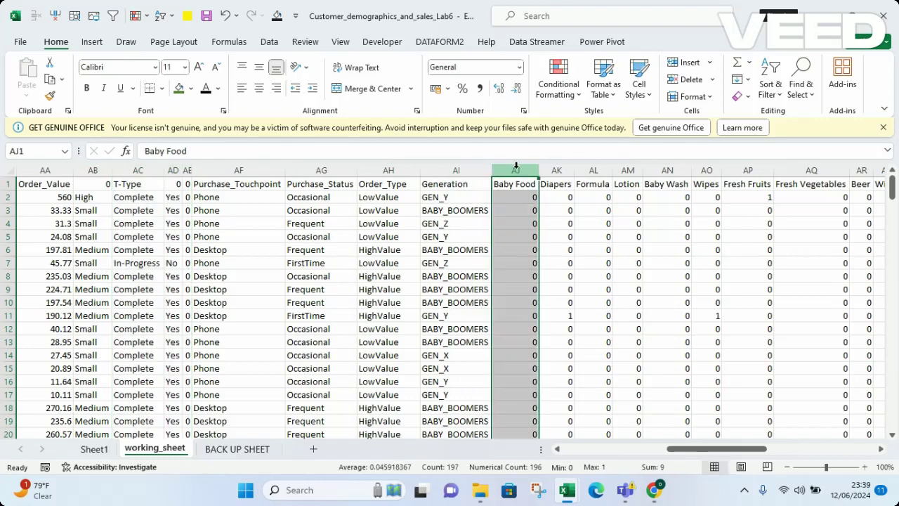
pyautogui.moveTo(516, 170); pyautogui.dragTo(366, 227)
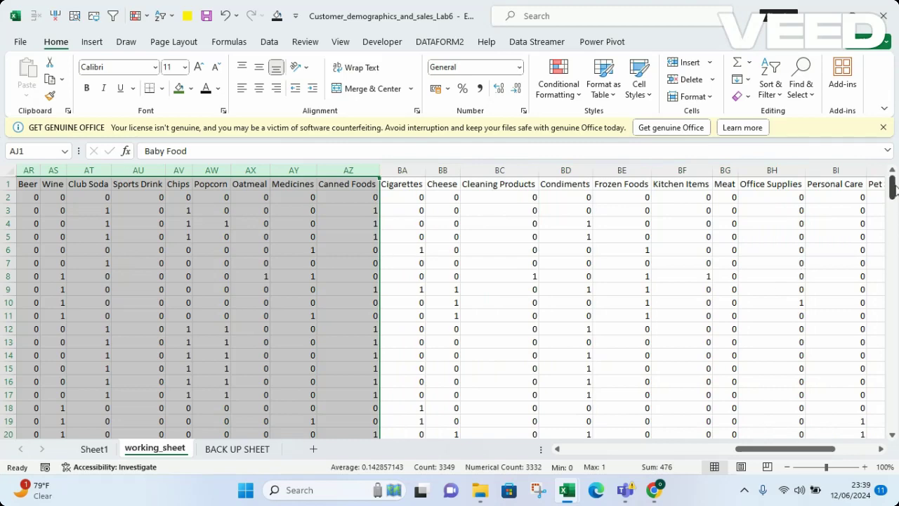
pyautogui.moveTo(771, 450); pyautogui.dragTo(703, 460)
pyautogui.click(570, 378)
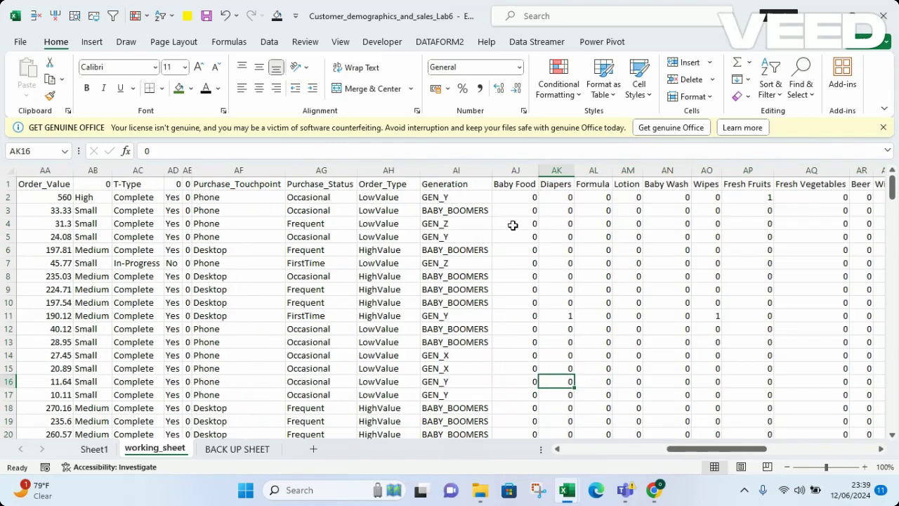
# Select from Baby Food in AJ1 to the last used column and row 197
pyautogui.click(516, 185)
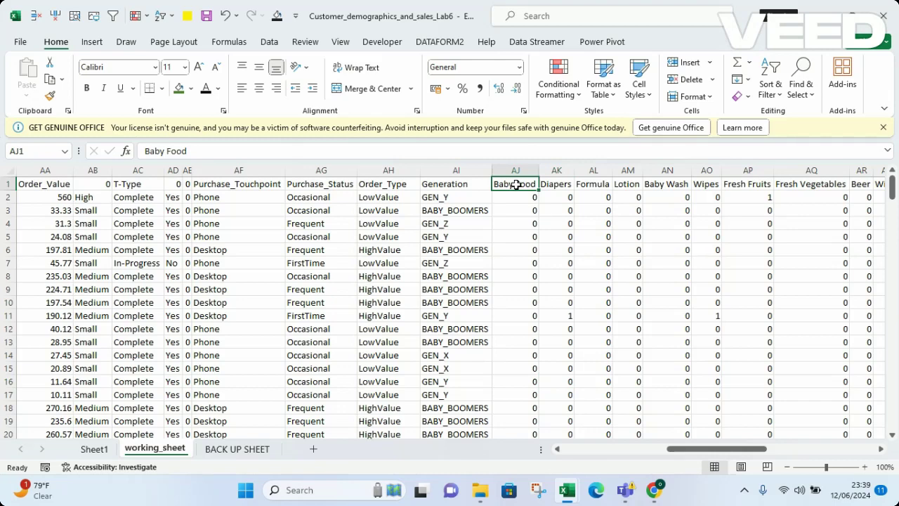
pyautogui.hotkey('ctrl', 'shift', 'Right')
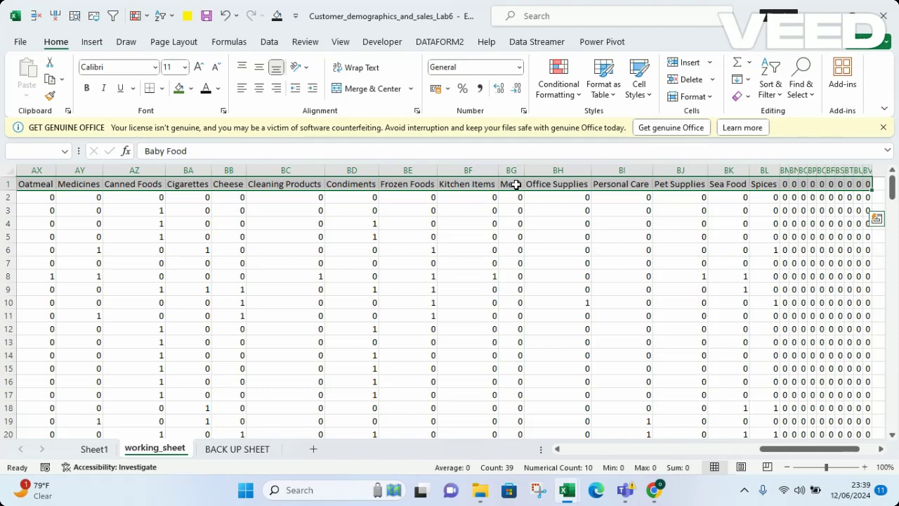
pyautogui.hotkey('ctrl', 'shift', 'Down')
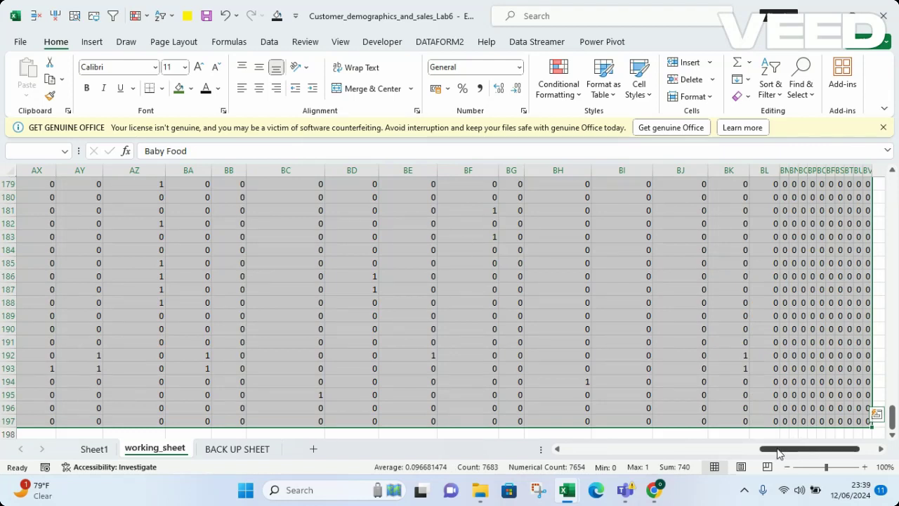
pyautogui.moveTo(803, 454); pyautogui.dragTo(690, 453)
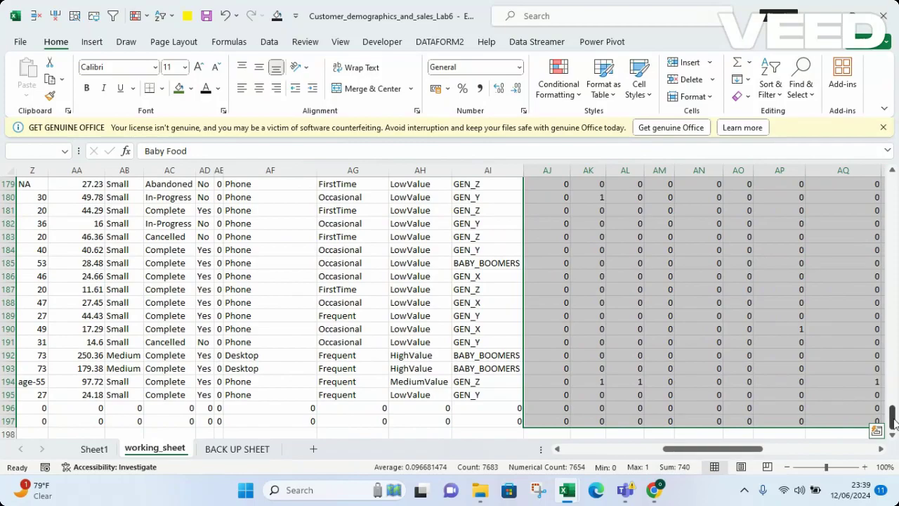
pyautogui.moveTo(892, 416); pyautogui.dragTo(894, 177)
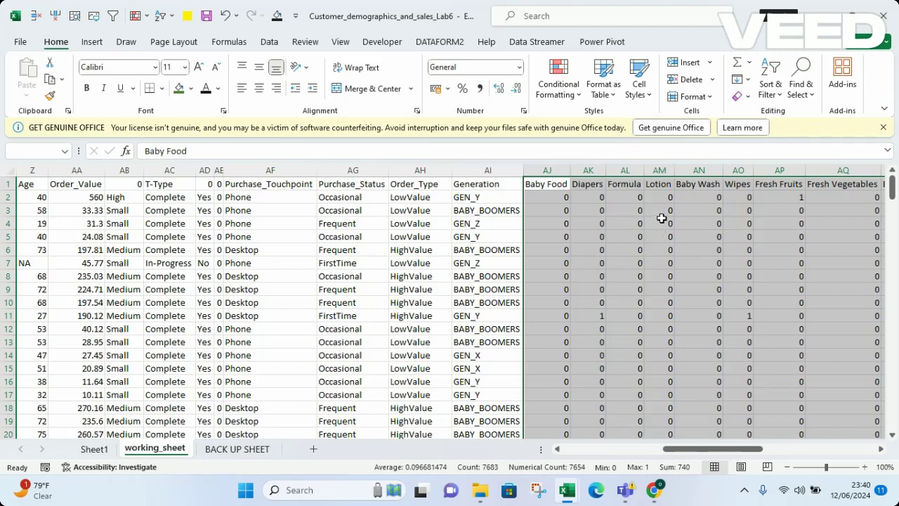
# Delete the selected product-count cells with Shift cells left, then scroll back to column A
pyautogui.rightClick(708, 223)
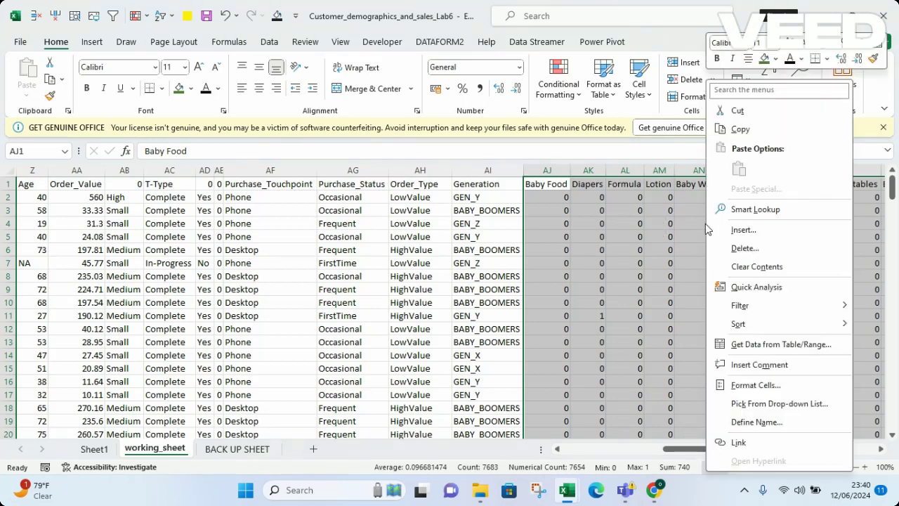
pyautogui.click(748, 252)
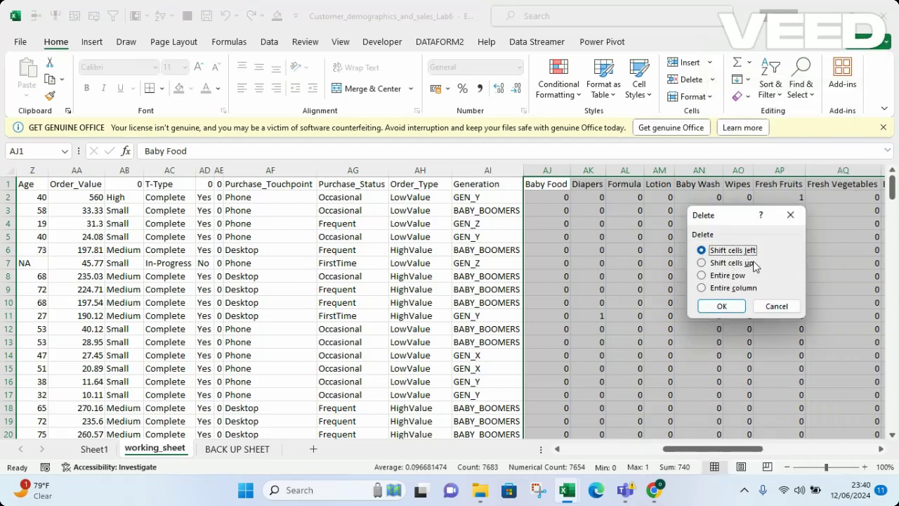
pyautogui.click(722, 307)
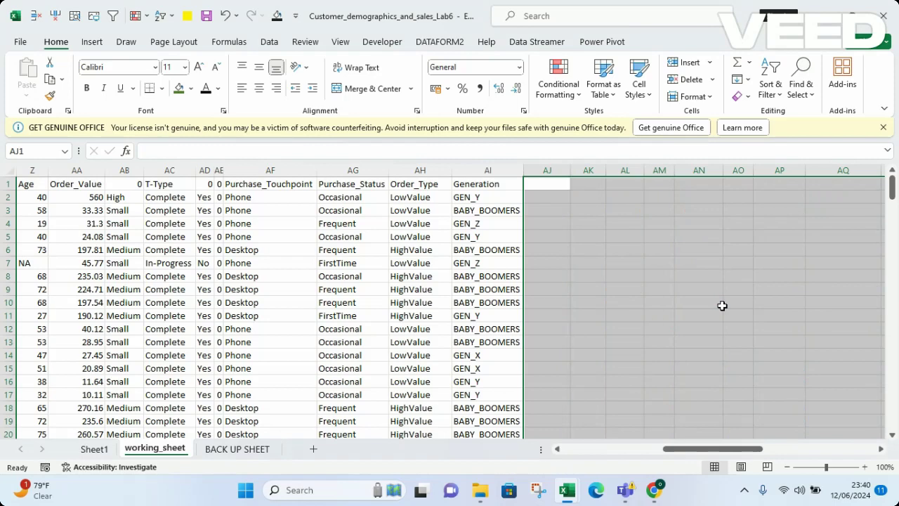
pyautogui.click(449, 281)
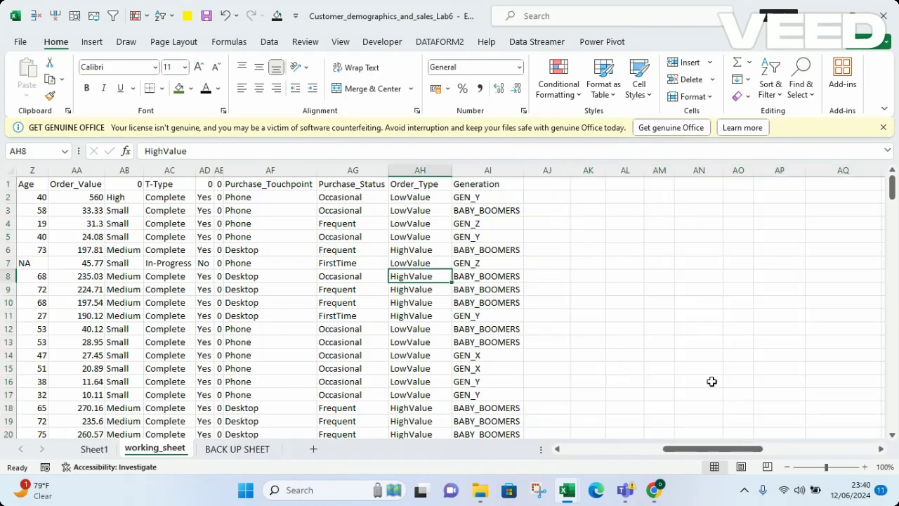
pyautogui.moveTo(729, 451); pyautogui.dragTo(528, 458)
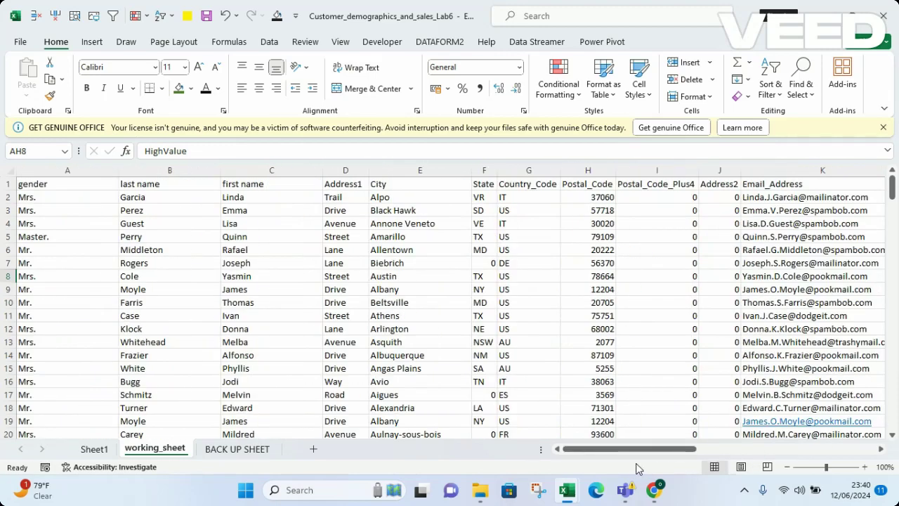
pyautogui.moveTo(618, 454); pyautogui.dragTo(475, 445)
# Cut the first name column from C and insert it before gender in column A
pyautogui.click(257, 171)
pyautogui.rightClick(269, 170)
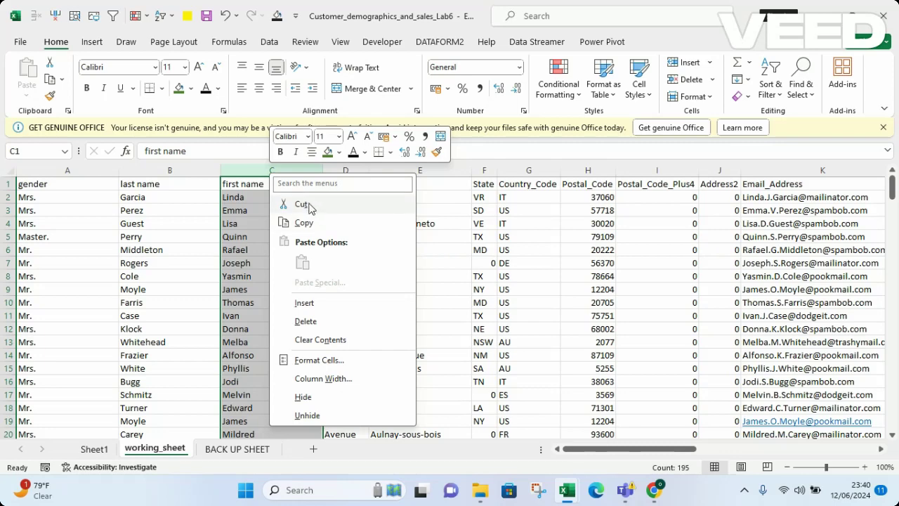
pyautogui.click(302, 204)
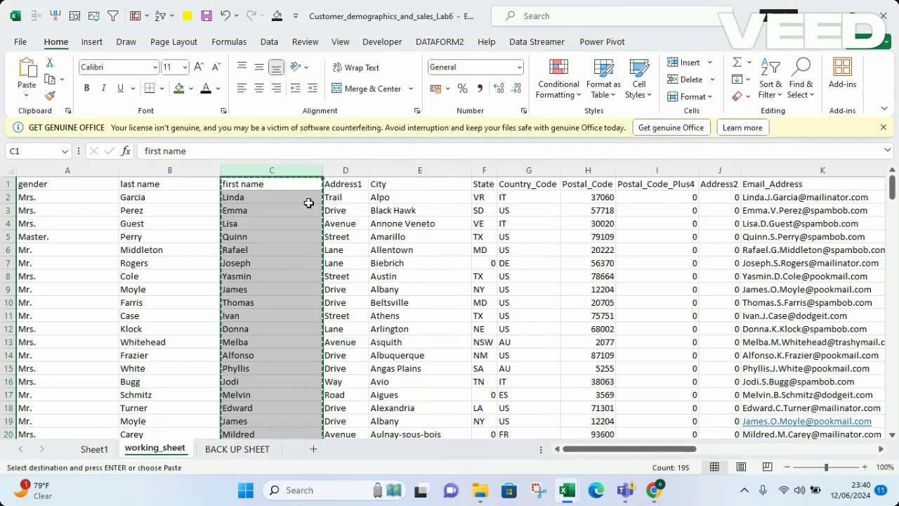
pyautogui.click(33, 169)
pyautogui.rightClick(35, 173)
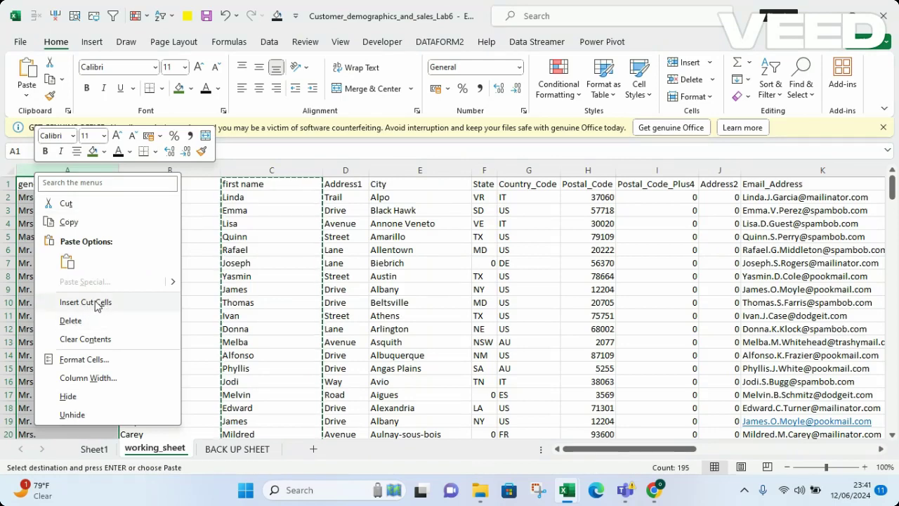
pyautogui.click(85, 303)
pyautogui.click(182, 290)
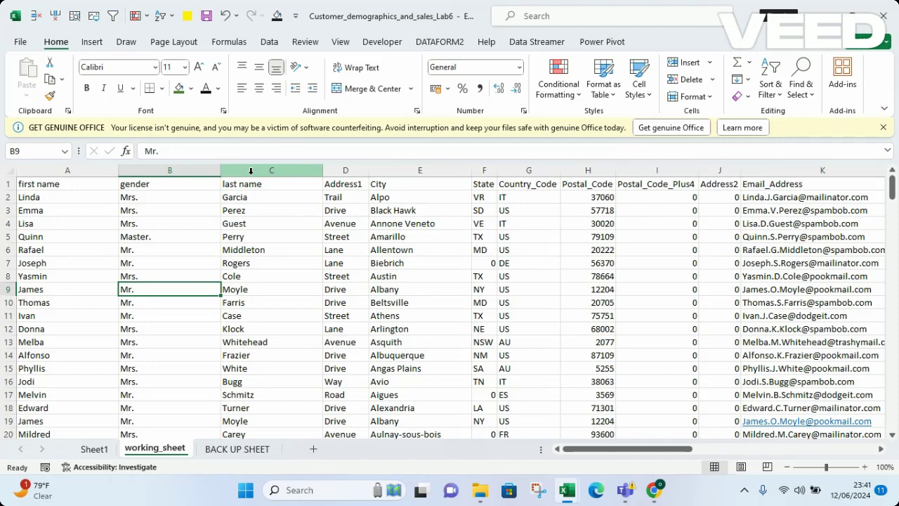
# Copy the last name column and insert the copy before gender in column B
pyautogui.click(250, 171)
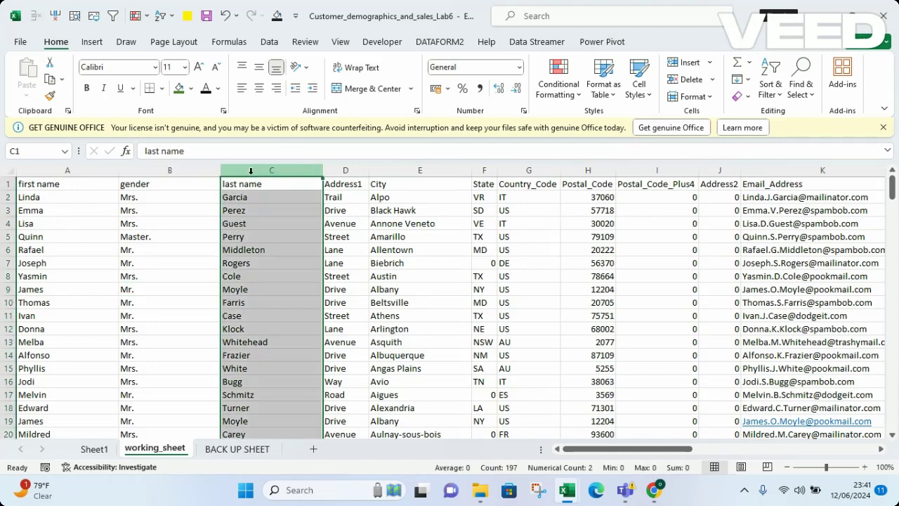
pyautogui.rightClick(250, 171)
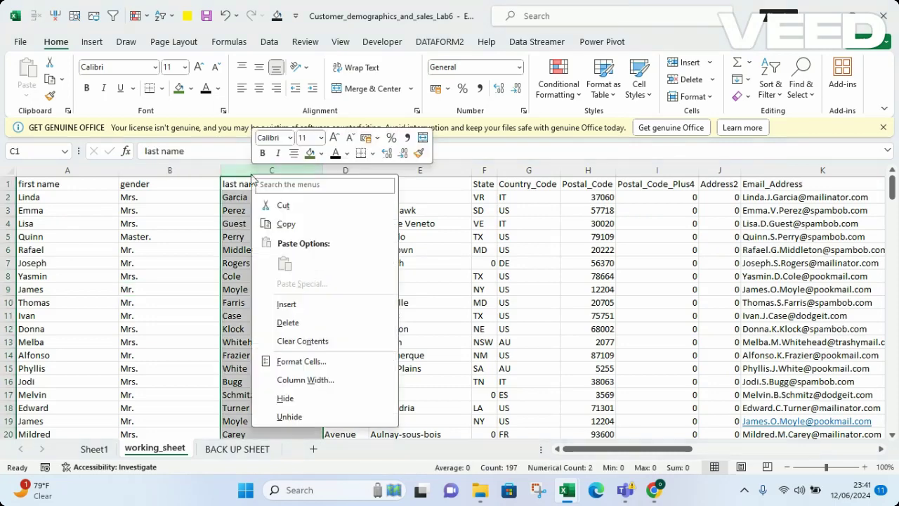
pyautogui.click(286, 224)
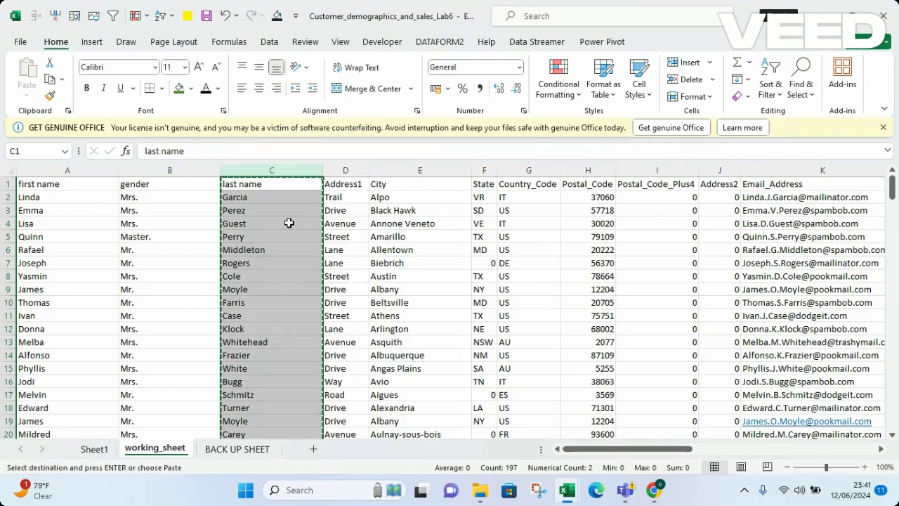
pyautogui.click(139, 171)
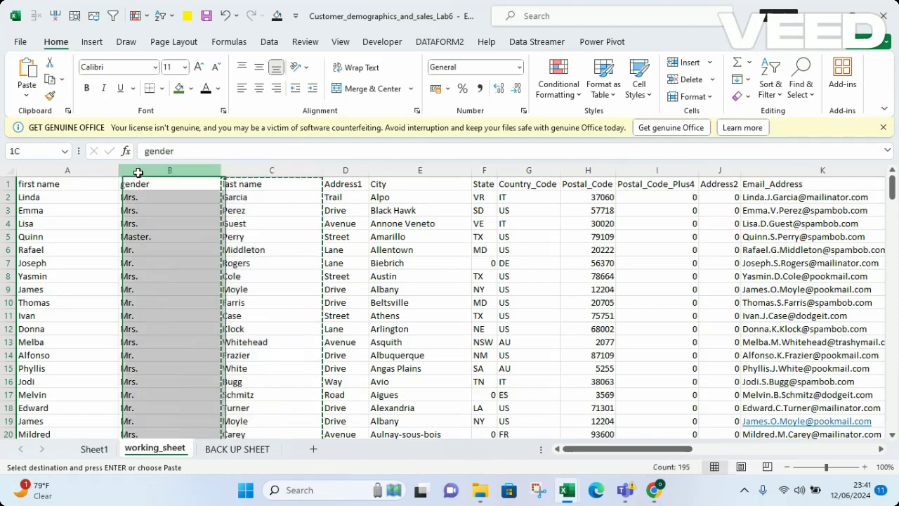
pyautogui.rightClick(140, 173)
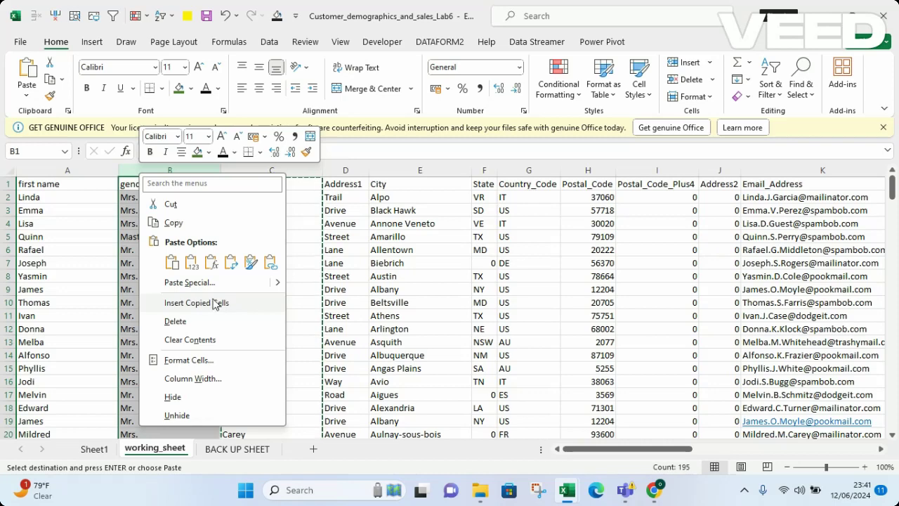
pyautogui.click(215, 303)
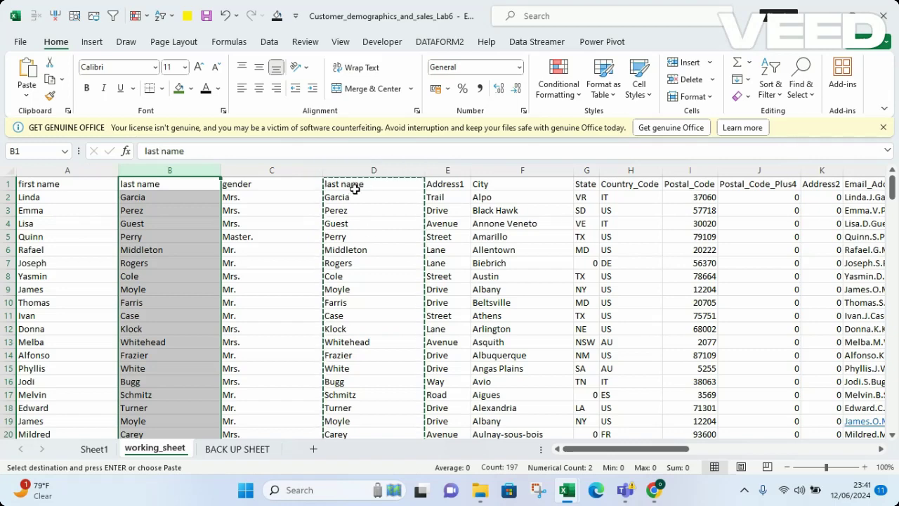
# Cancel the pending copy and delete the duplicate last name column D
pyautogui.click(355, 190)
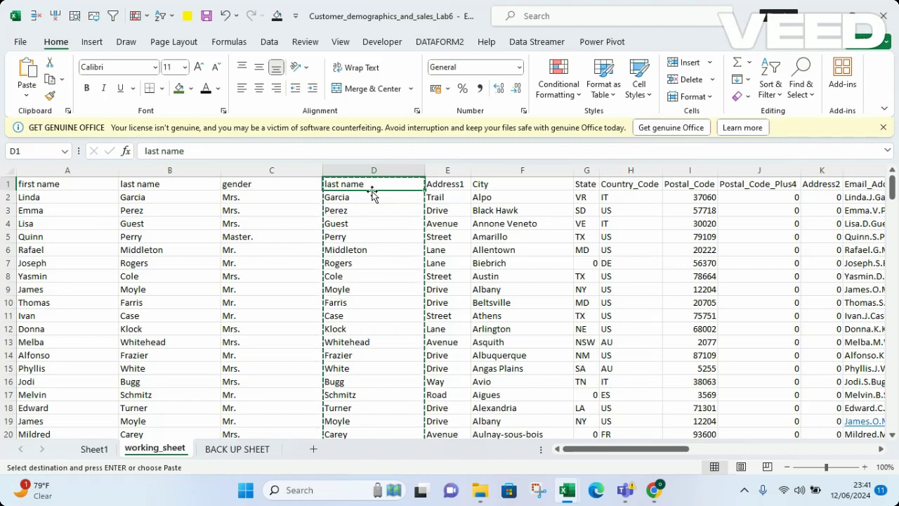
pyautogui.press('Escape')
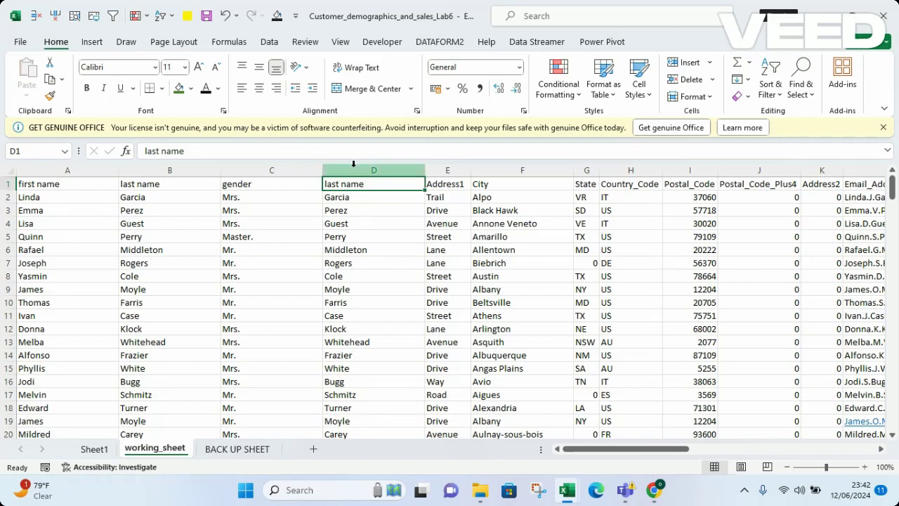
pyautogui.click(353, 170)
pyautogui.rightClick(353, 164)
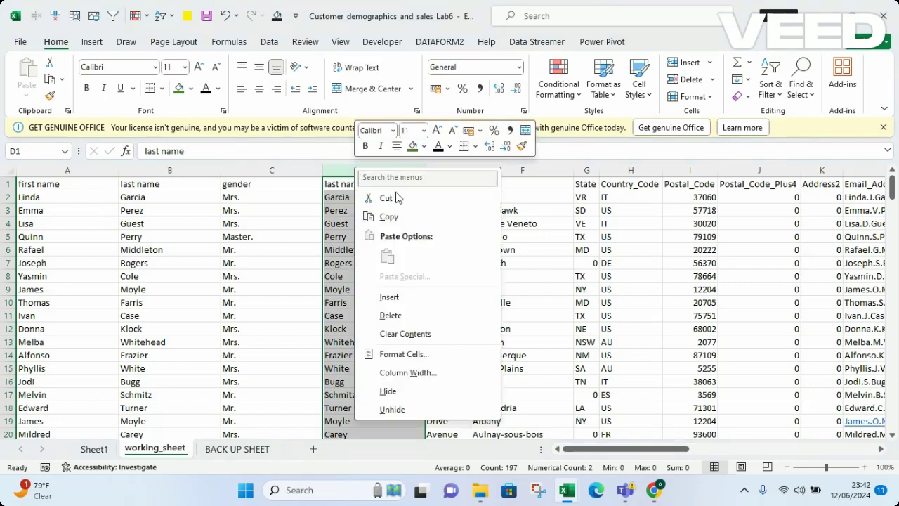
pyautogui.click(387, 316)
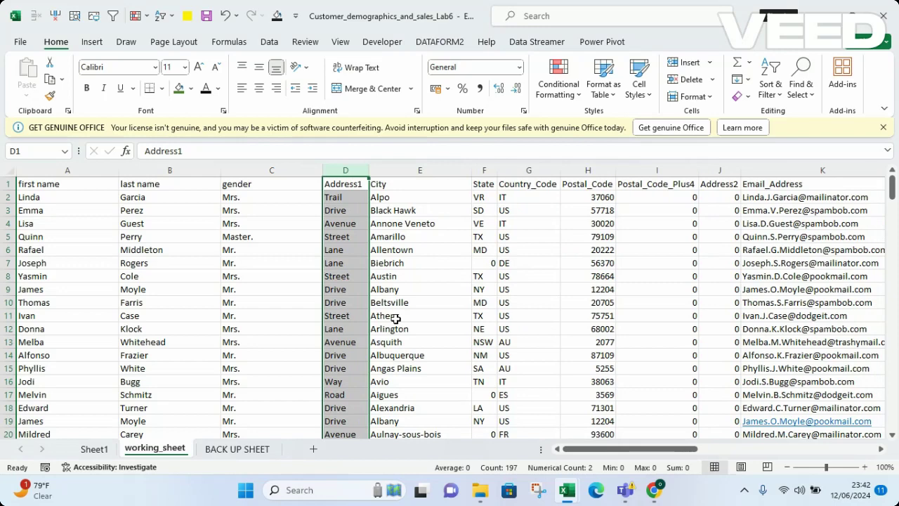
# Deselect and scroll right to bring Email_Address and Phone_Number into view
pyautogui.click(494, 344)
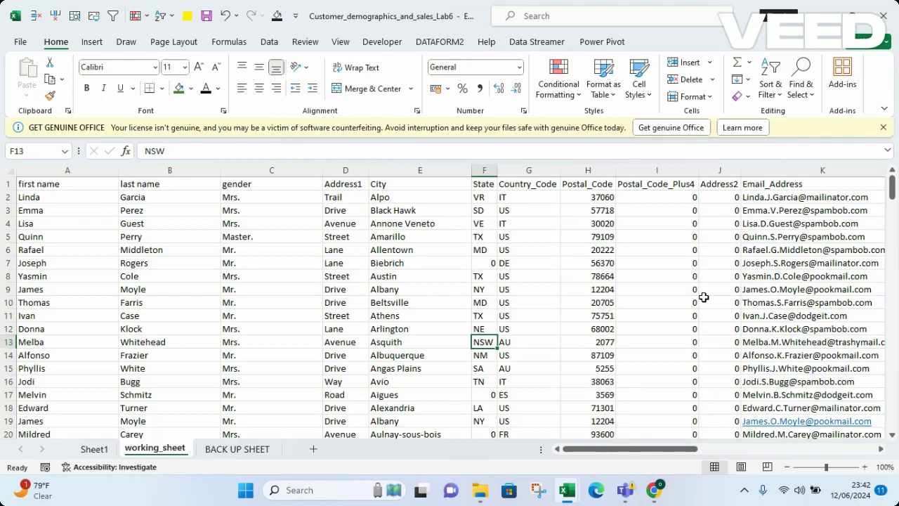
pyautogui.moveTo(609, 450); pyautogui.dragTo(646, 457)
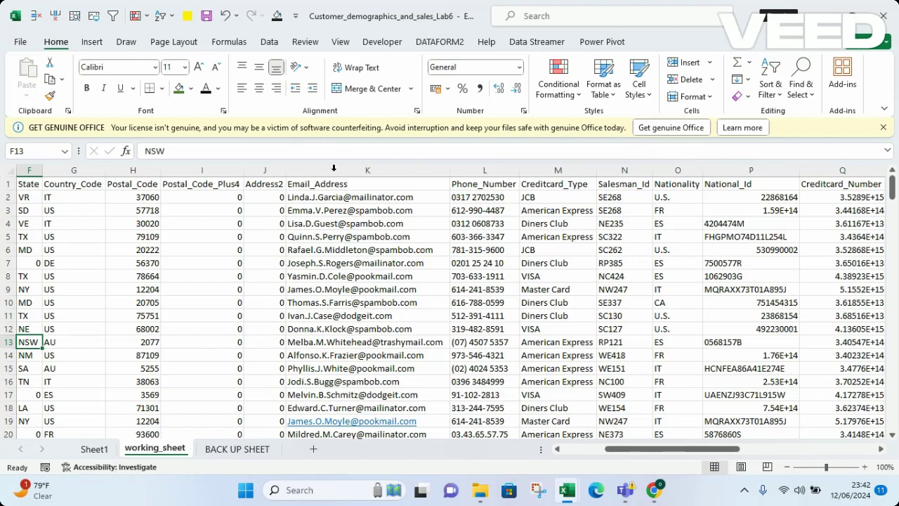
# Insert an empty column L before Phone_Number
pyautogui.click(486, 170)
pyautogui.rightClick(486, 171)
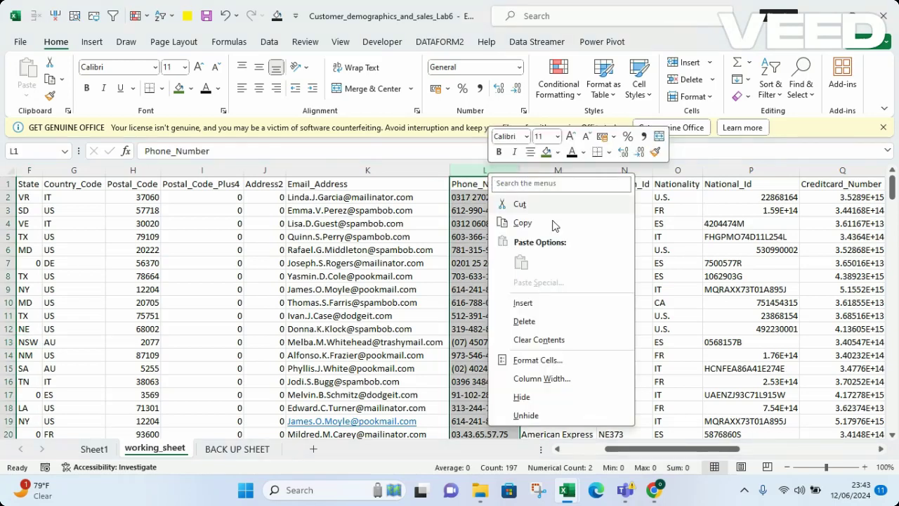
pyautogui.click(522, 305)
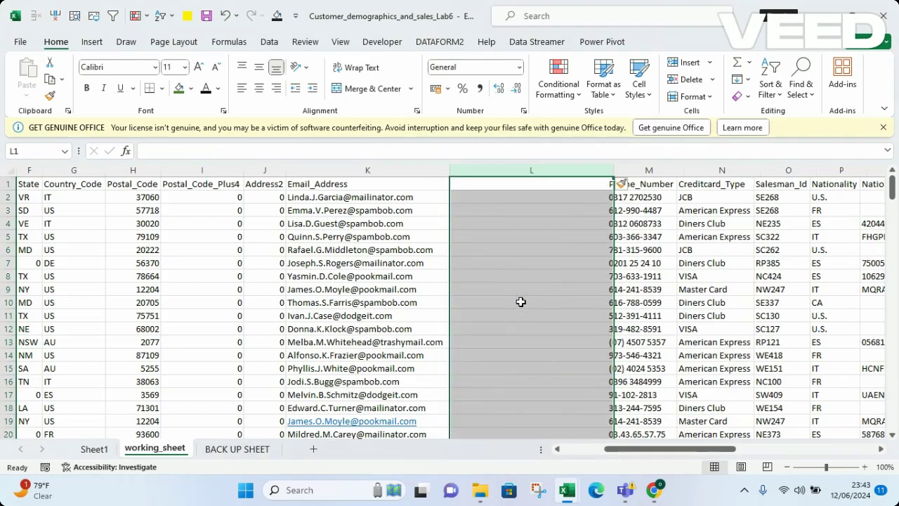
# Enter header FIRST NAME and two example first names, accepting the Flash Fill suggestions
pyautogui.click(473, 189)
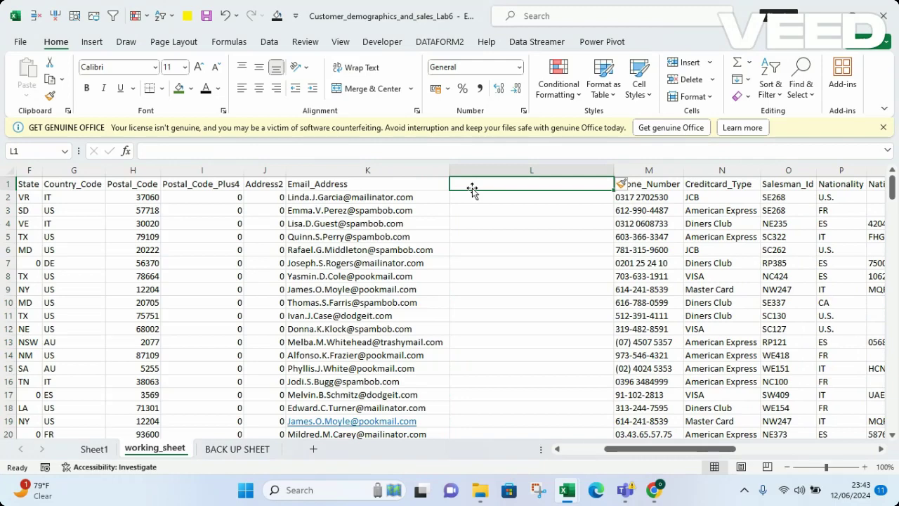
pyautogui.write('FIRST')
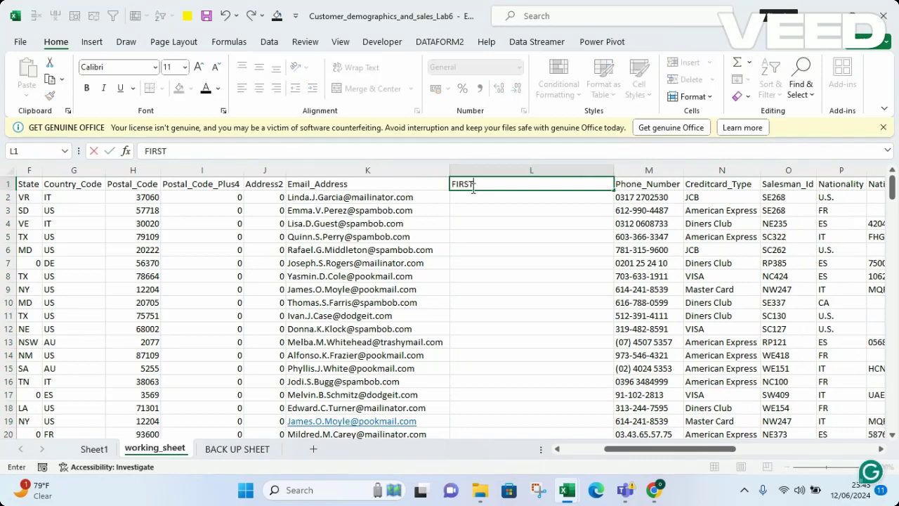
pyautogui.write(' NAME')
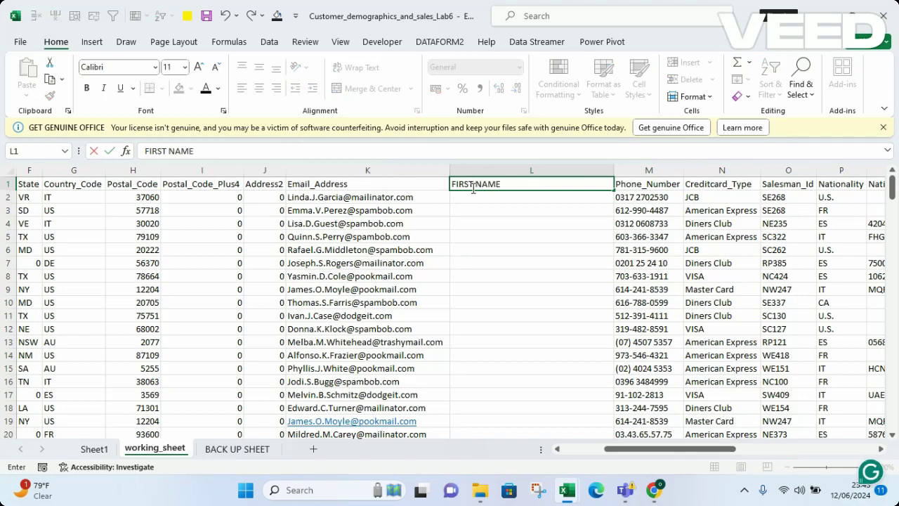
pyautogui.press('Return')
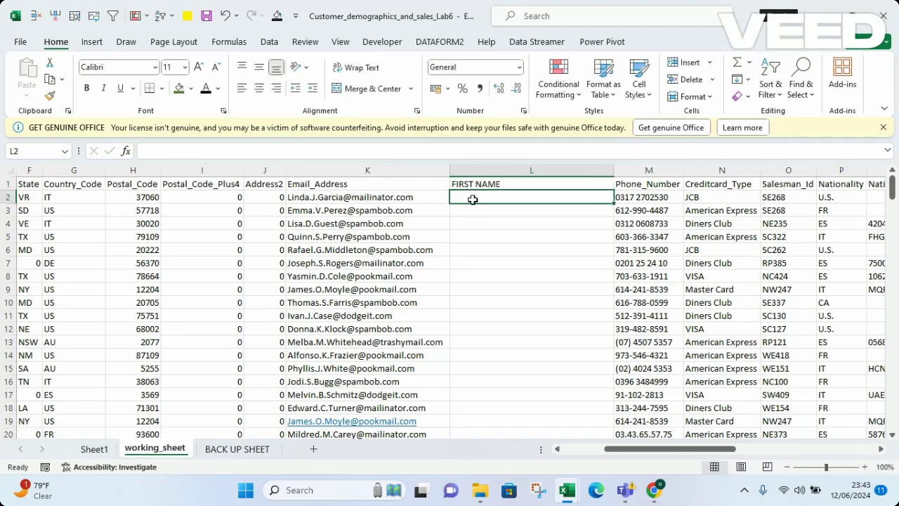
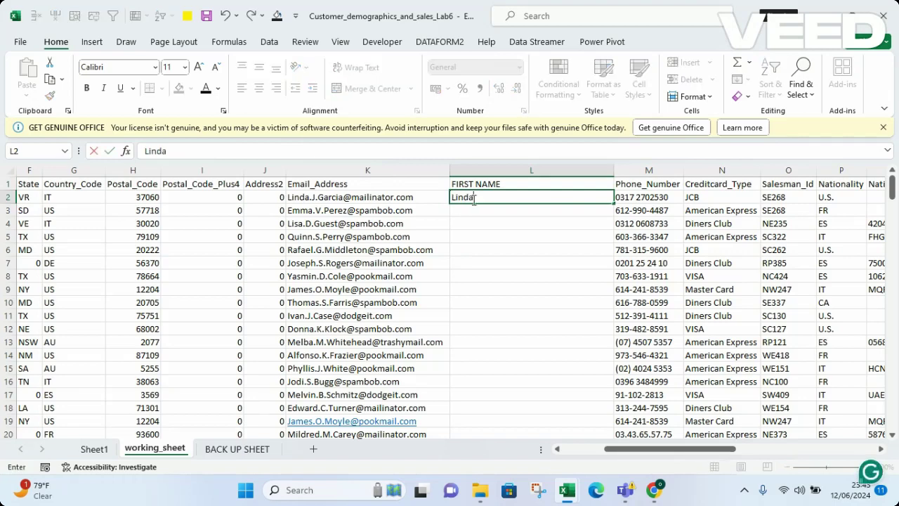
pyautogui.press('Return')
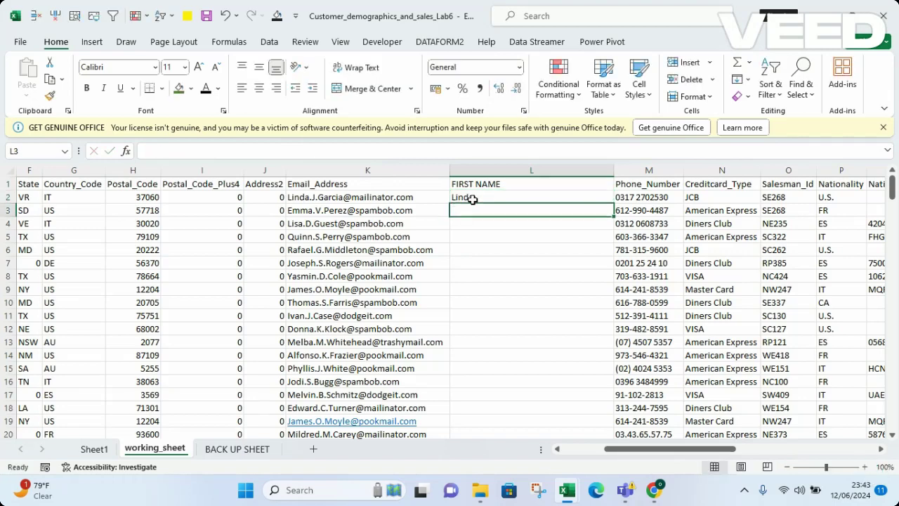
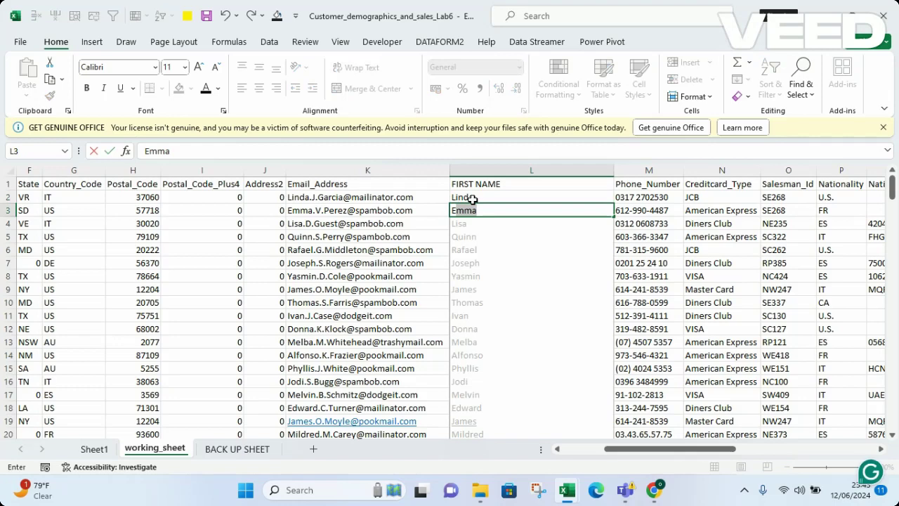
pyautogui.press('Return')
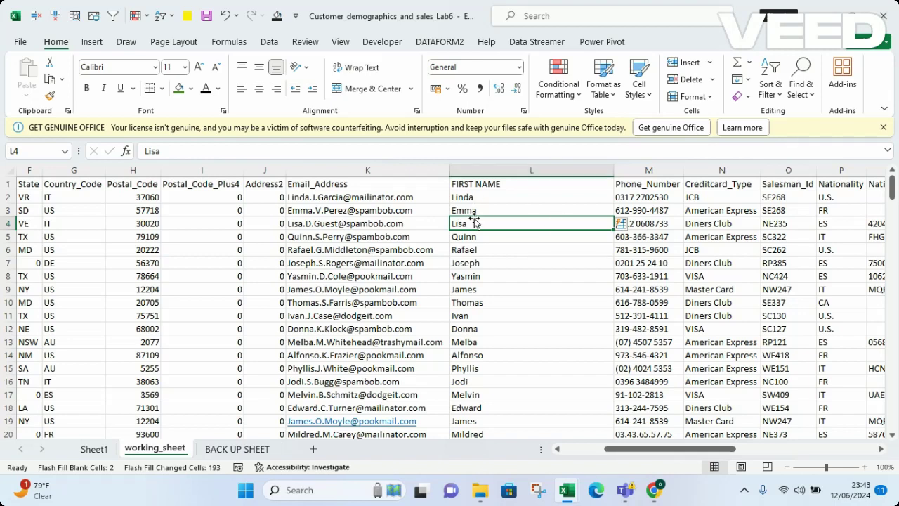
# Delete the FIRST NAME column L and clear the selection
pyautogui.click(498, 171)
pyautogui.rightClick(498, 171)
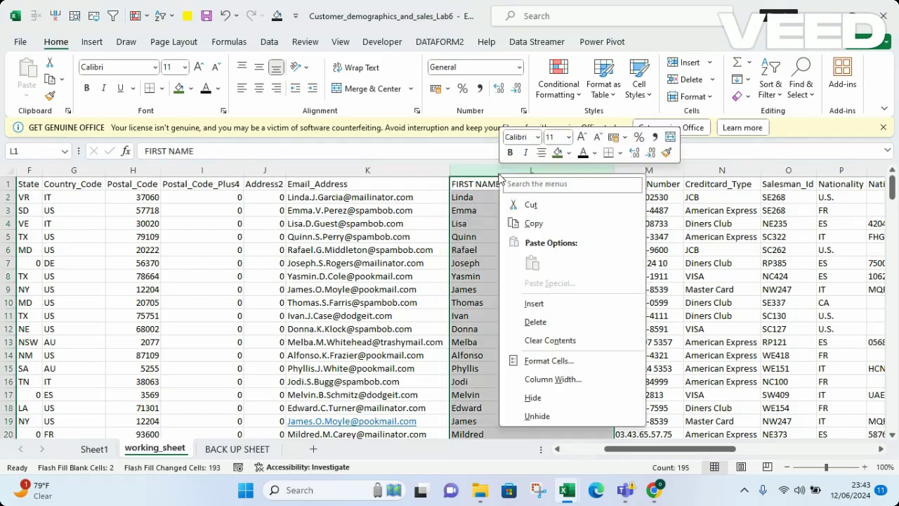
pyautogui.click(537, 323)
pyautogui.click(358, 288)
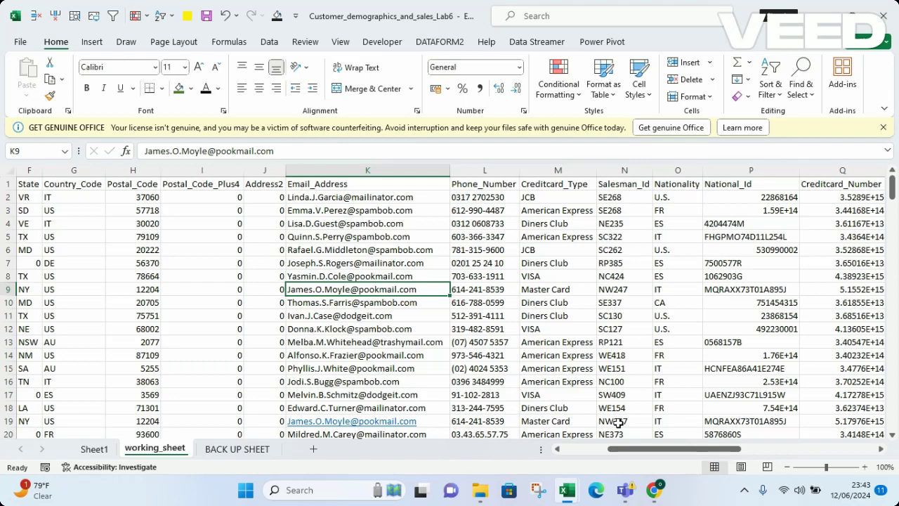
pyautogui.moveTo(653, 491)
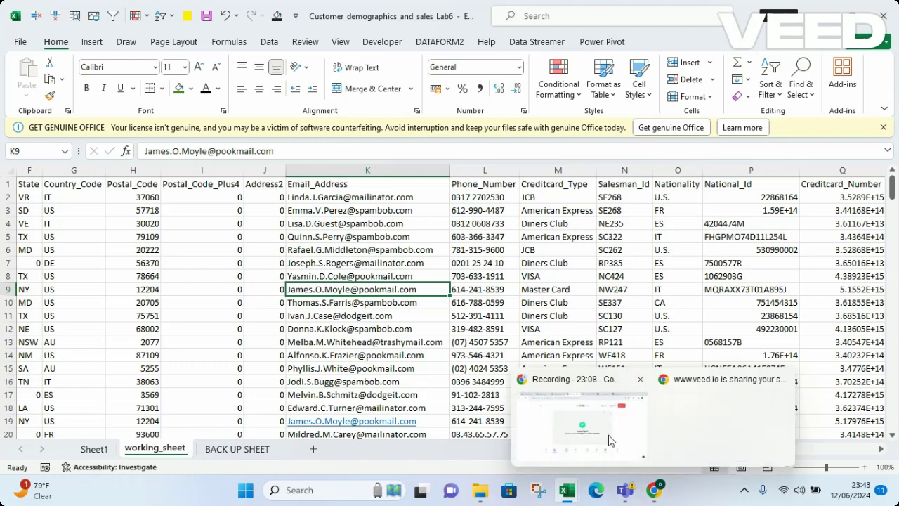